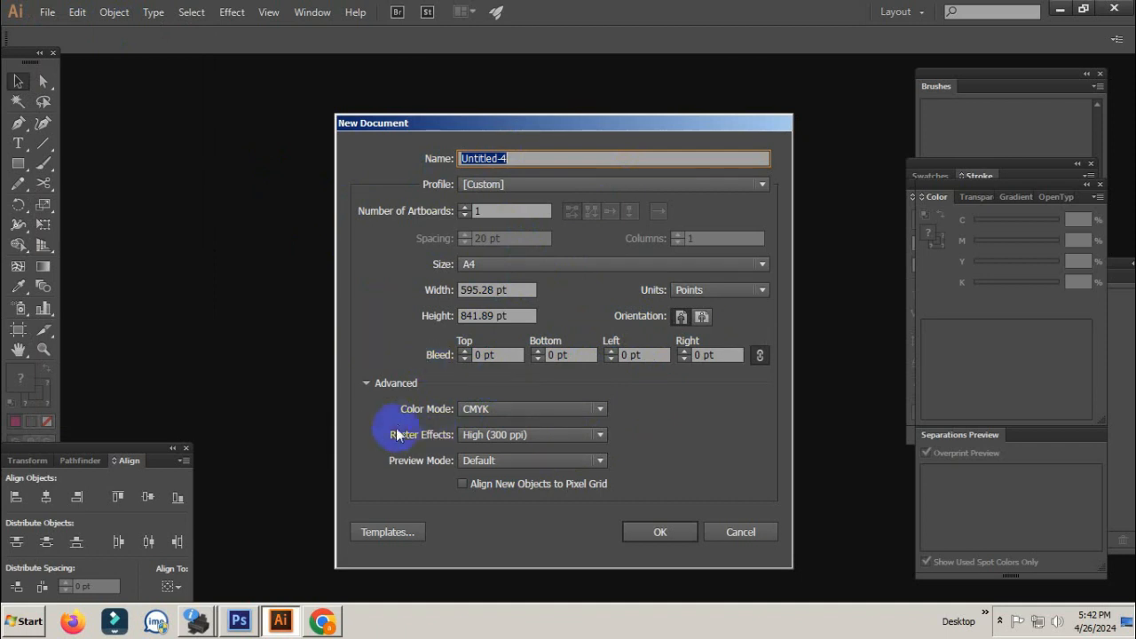
Step: Create a new A4 document in landscape orientation with the RGB color mode
left_click(501, 409)
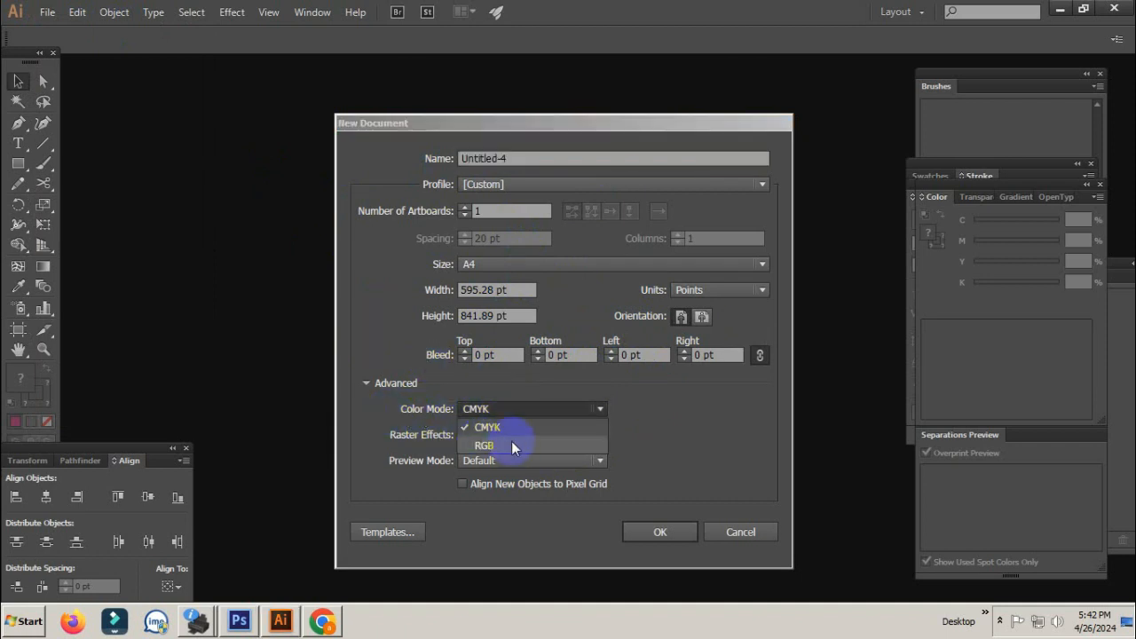
left_click(509, 441)
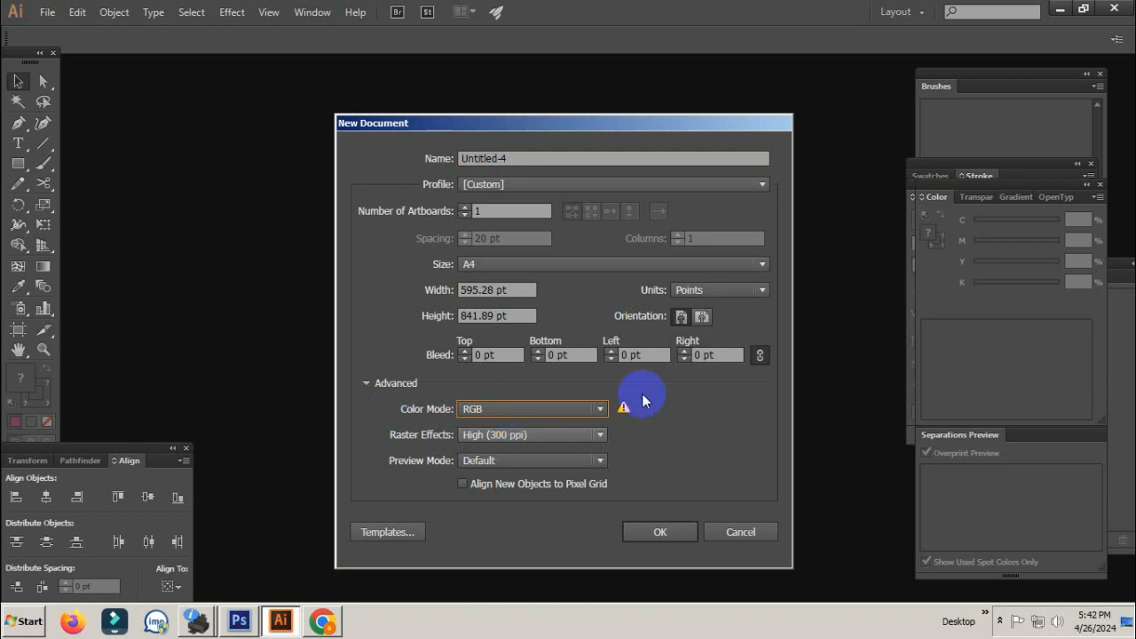
left_click(701, 316)
left_click(661, 530)
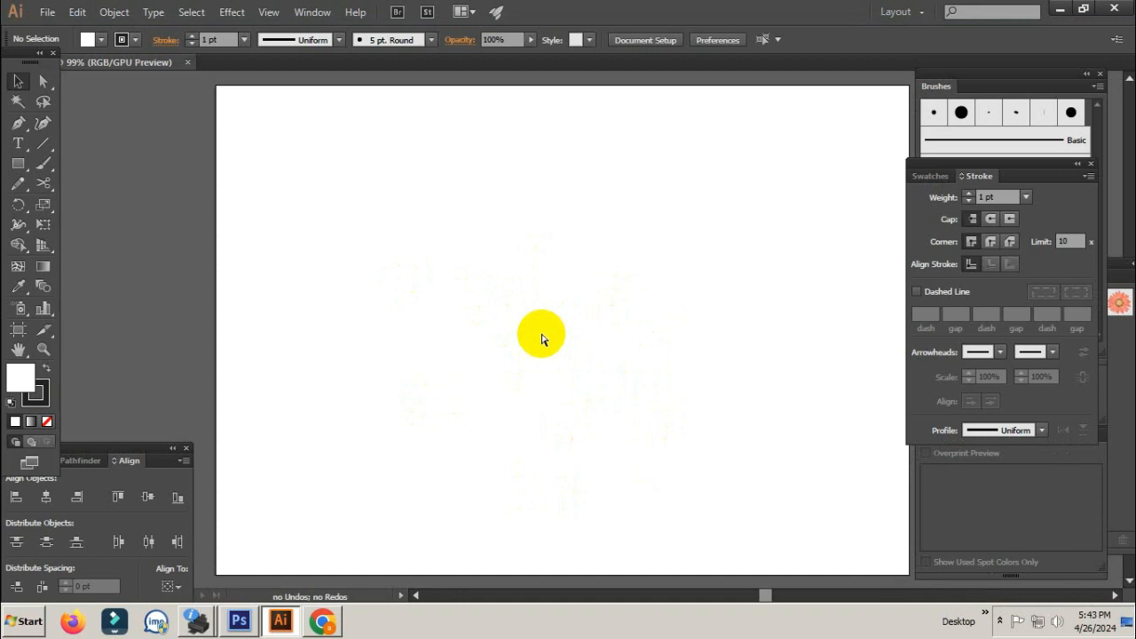
Step: Add a point text object containing the lowercase letter "t" on the artboard
key("ctrl+minus")
key("ctrl+minus")
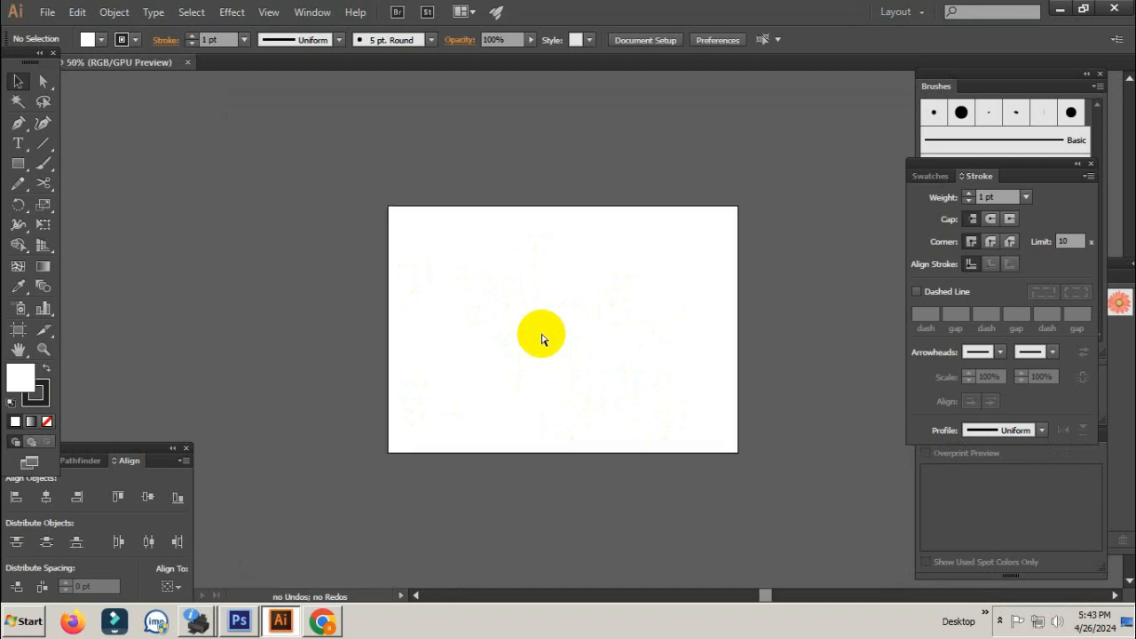
key("ctrl+plus")
key("ctrl+plus")
key("ctrl+minus")
key("ctrl+minus")
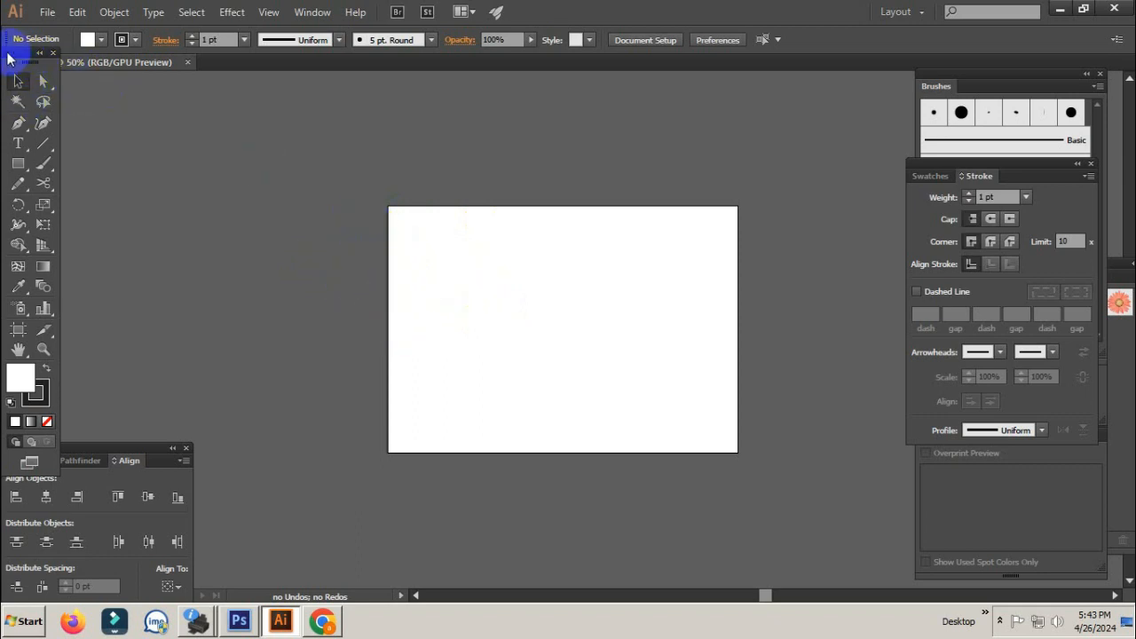
left_click(19, 142)
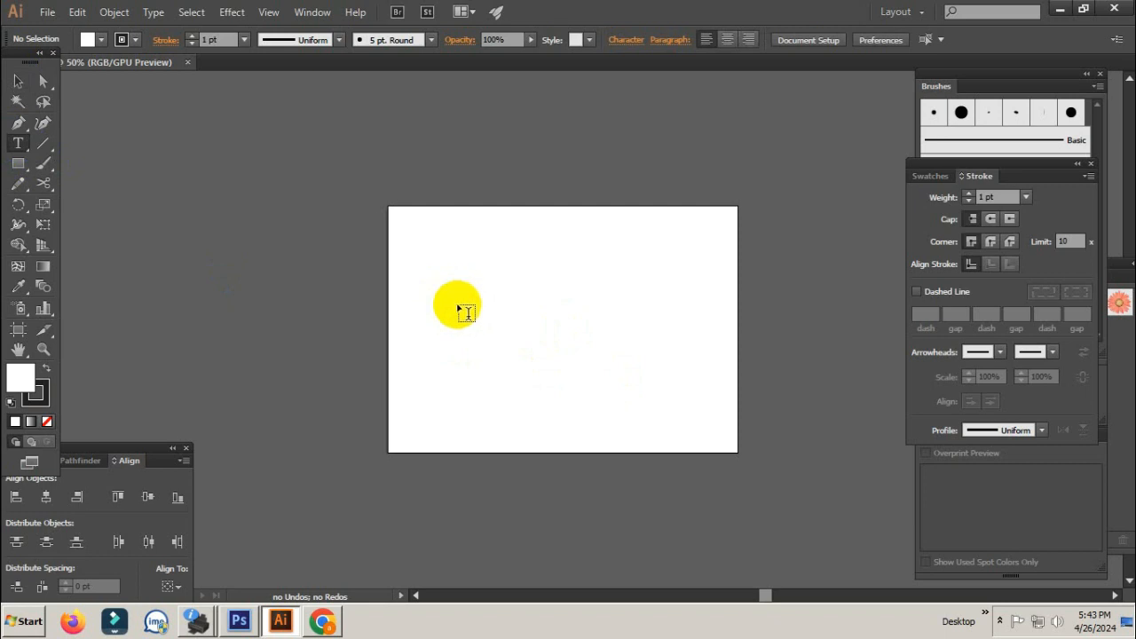
left_click(558, 332)
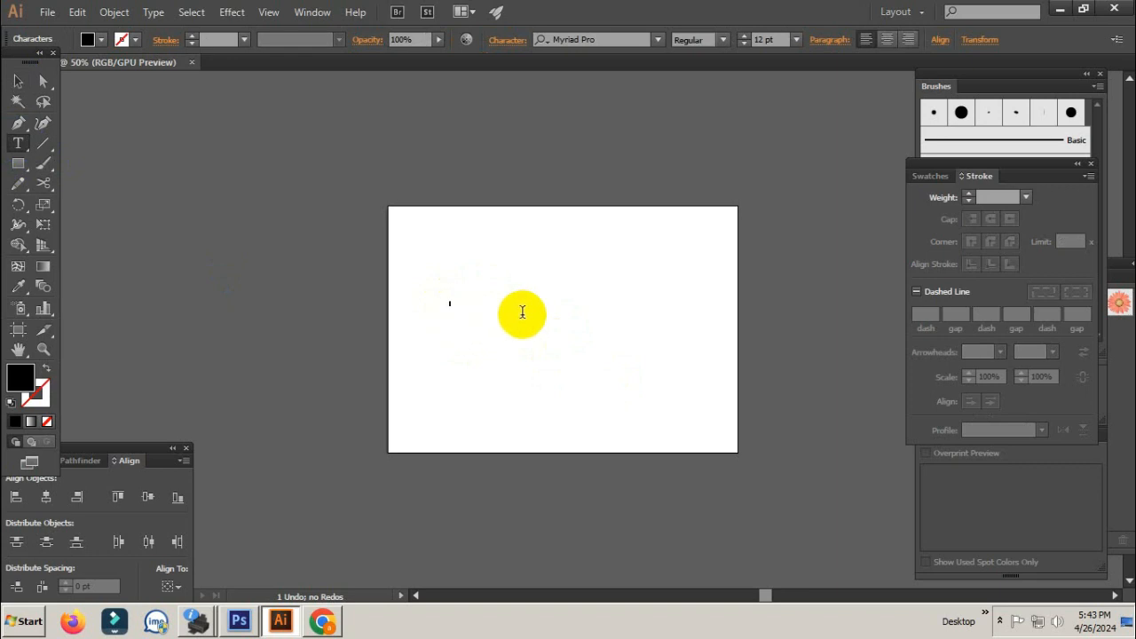
type("a")
left_click(20, 82)
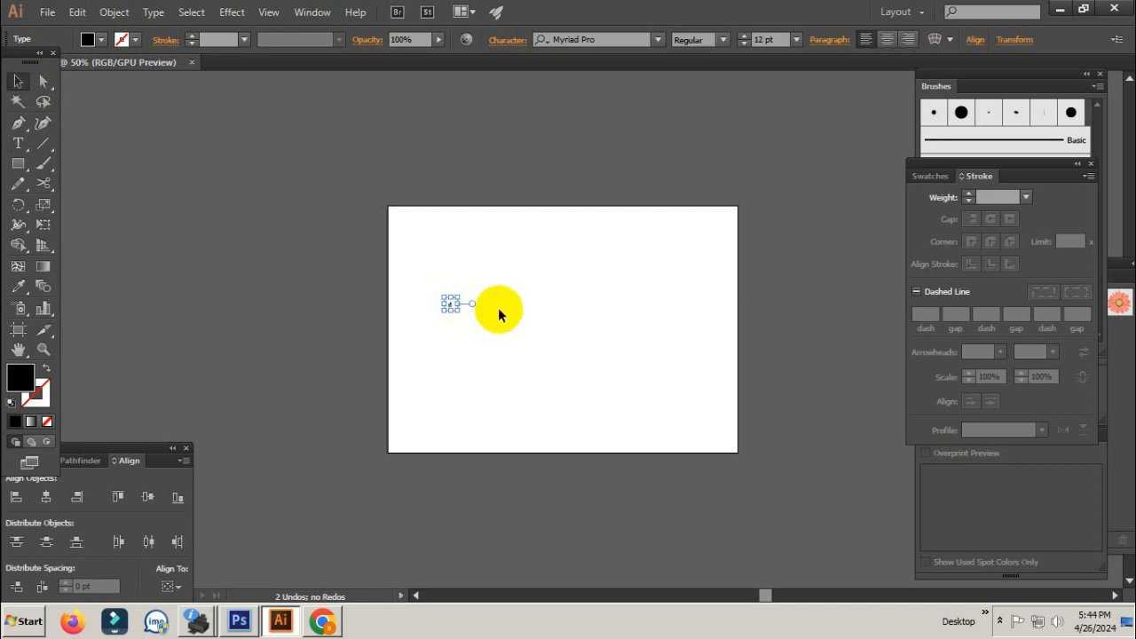
Step: Set the letter's font size to 72 pt and scale it up to about 558 pt in the middle of the artboard
left_click(796, 39)
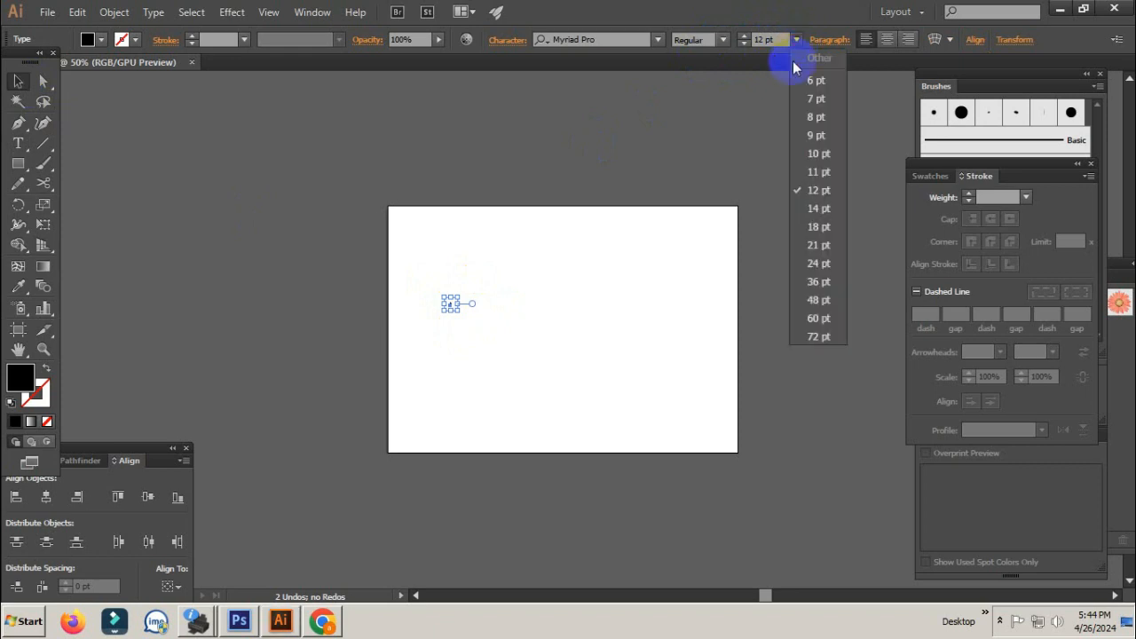
left_click(818, 337)
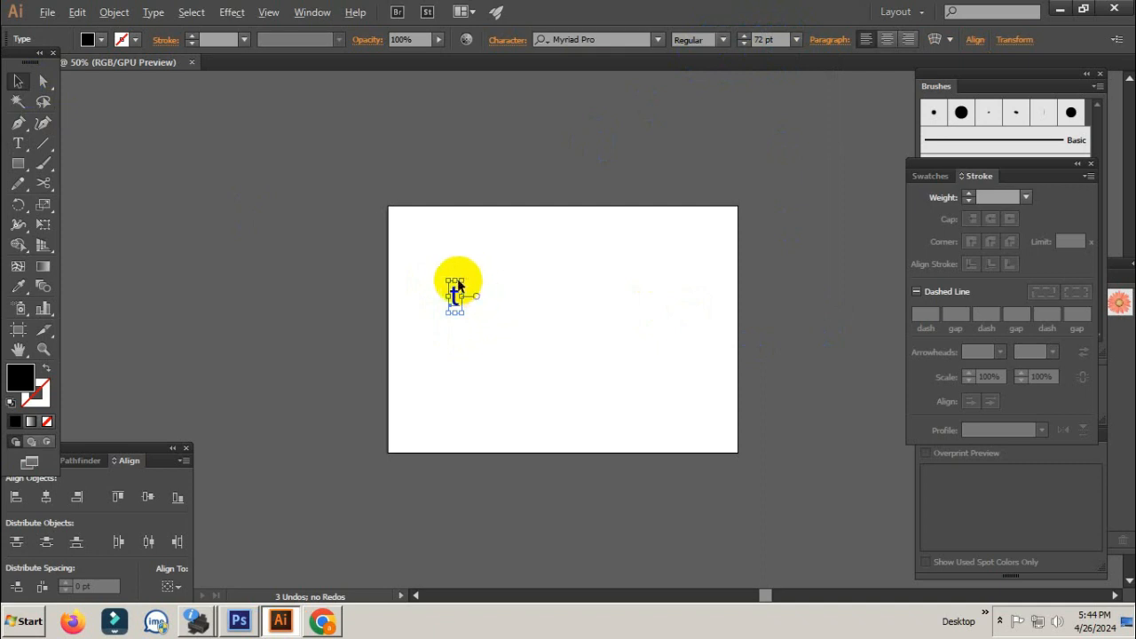
left_click_drag(462, 280, 549, 313)
Step: Convert the letter "t" to uppercase and deselect it
double_click(561, 314)
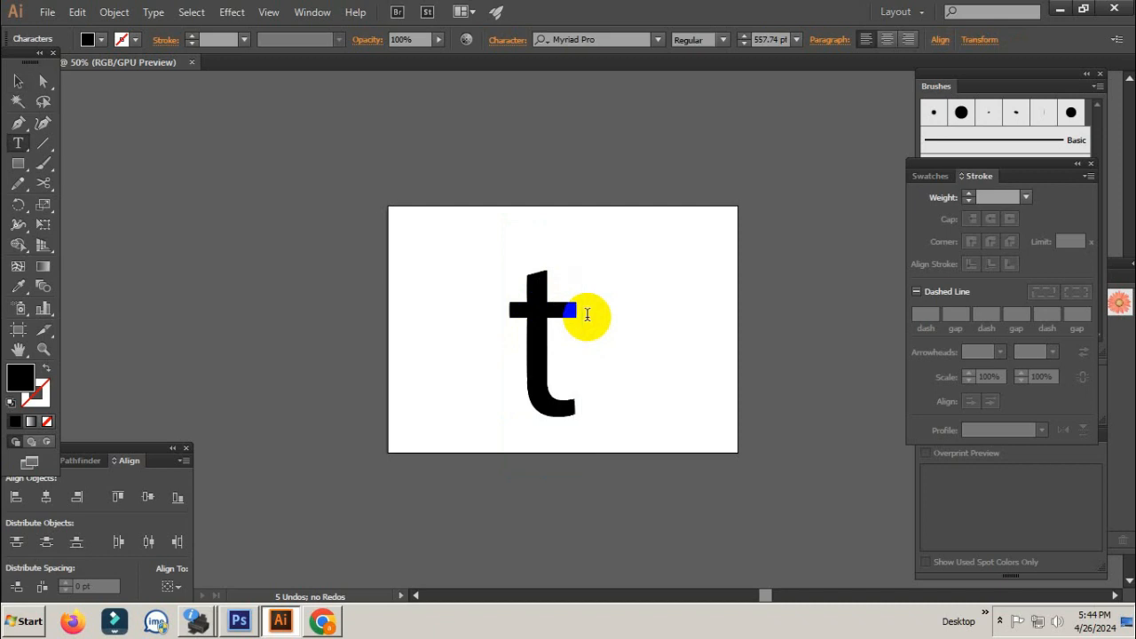
left_click_drag(580, 311, 536, 321)
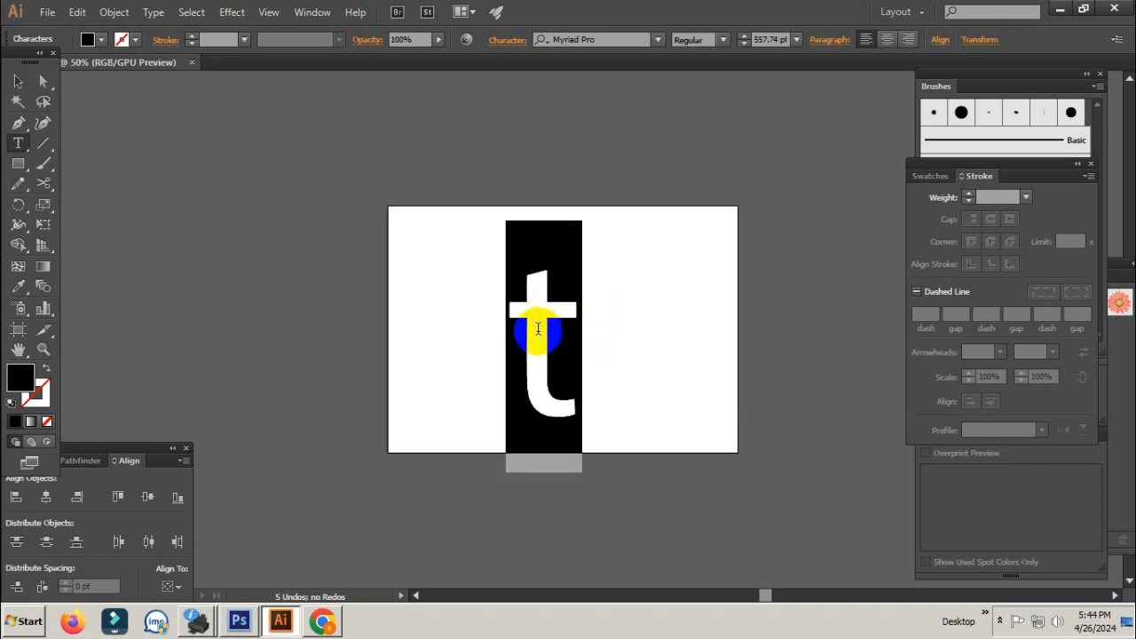
left_click(150, 17)
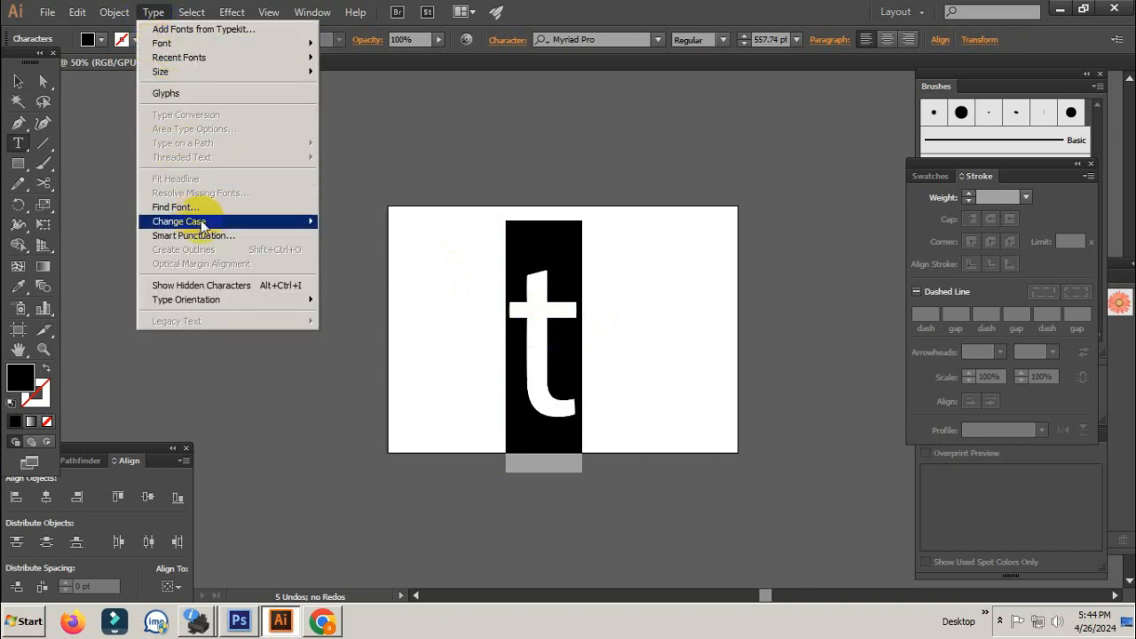
mouse_move(210, 223)
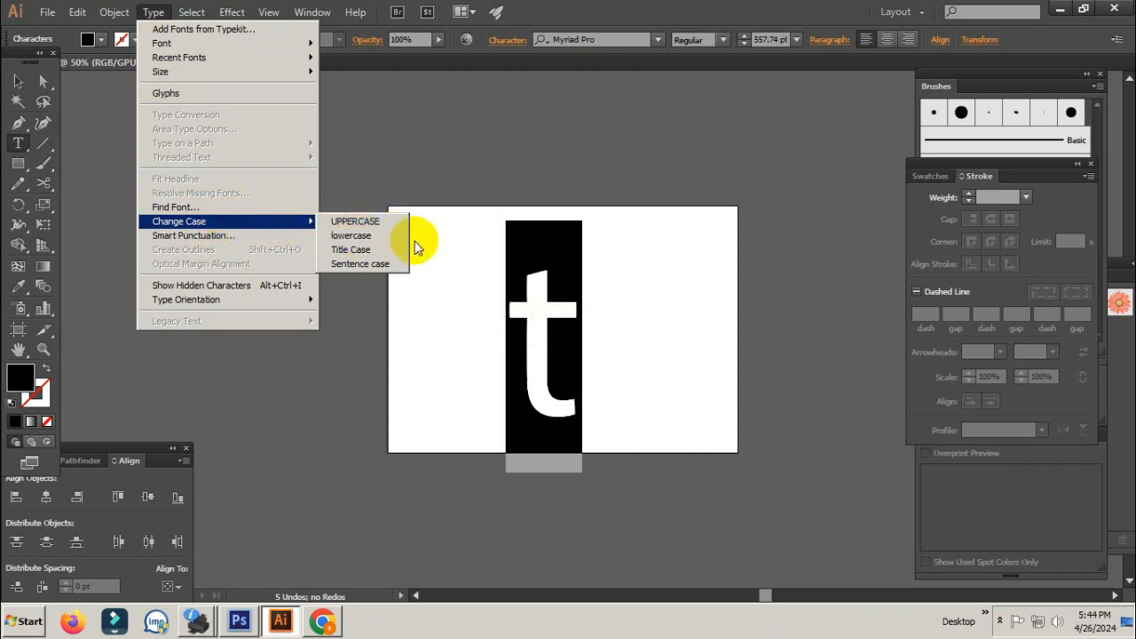
left_click(353, 222)
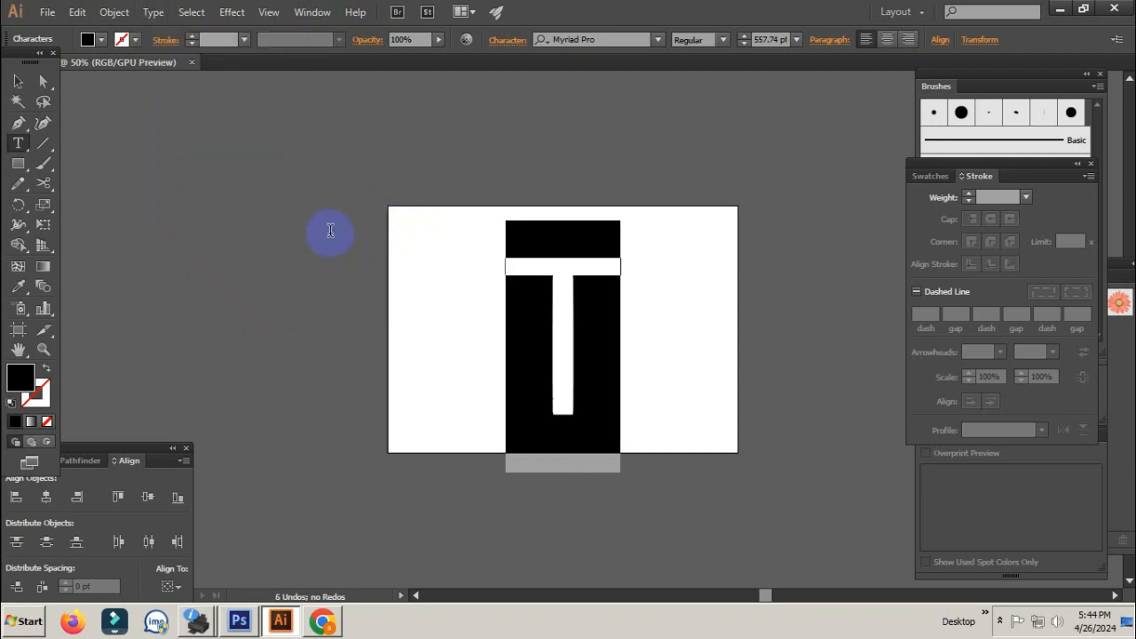
left_click(537, 229)
left_click(18, 80)
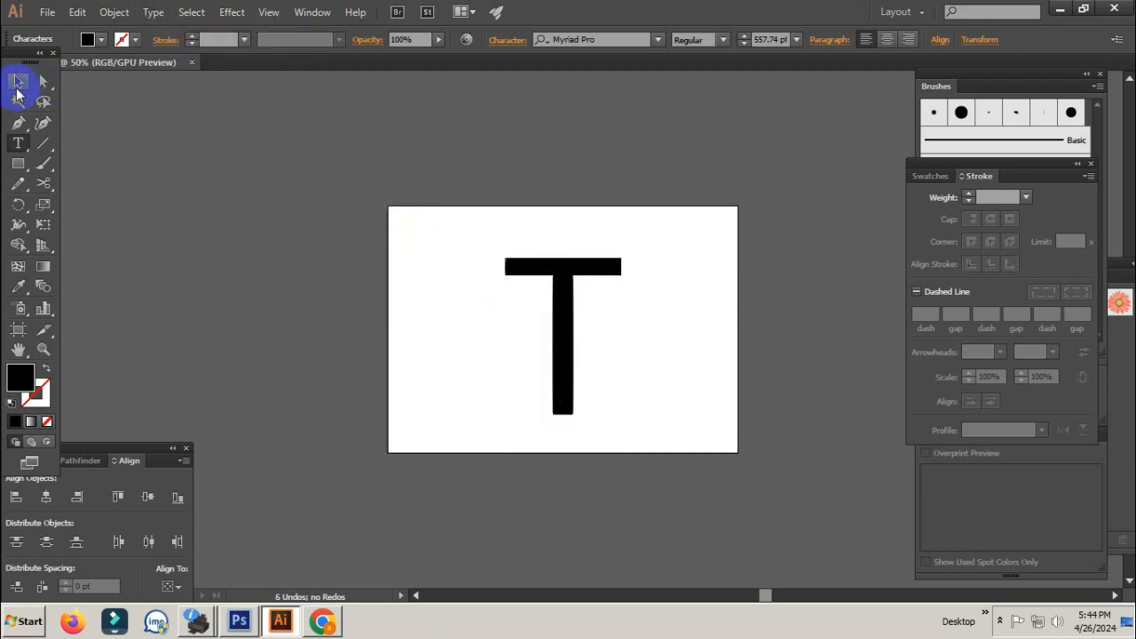
left_click(450, 238)
Step: Give the letter T a stroke, starting at 20 pt and increasing its weight to 93 pt
left_click_drag(658, 322, 580, 331)
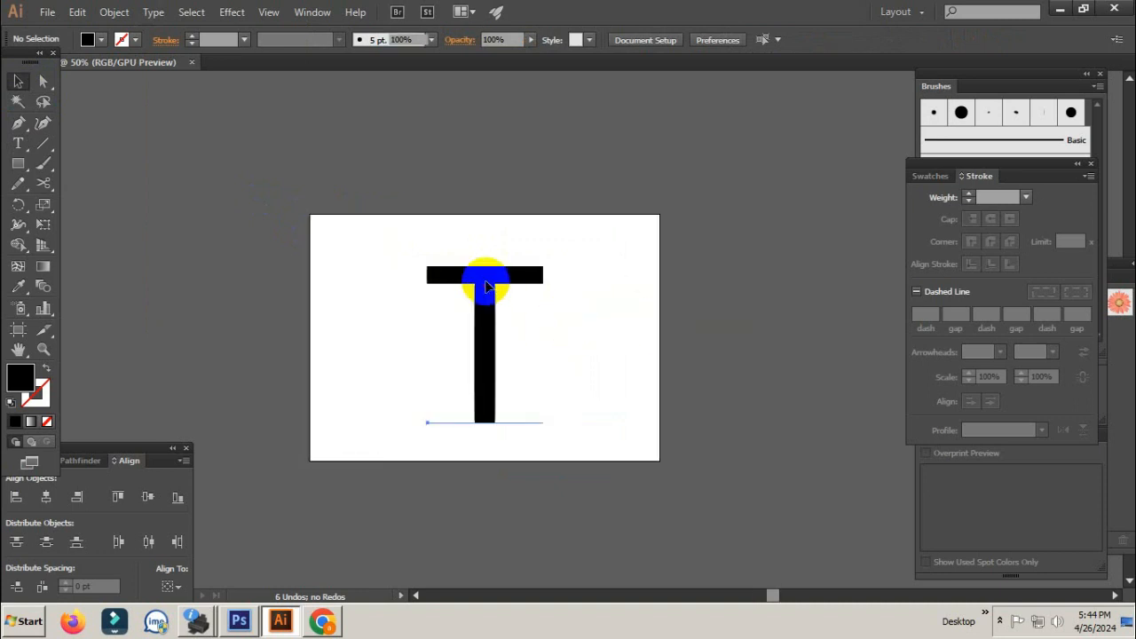
left_click(487, 289)
left_click(598, 321)
left_click(480, 282)
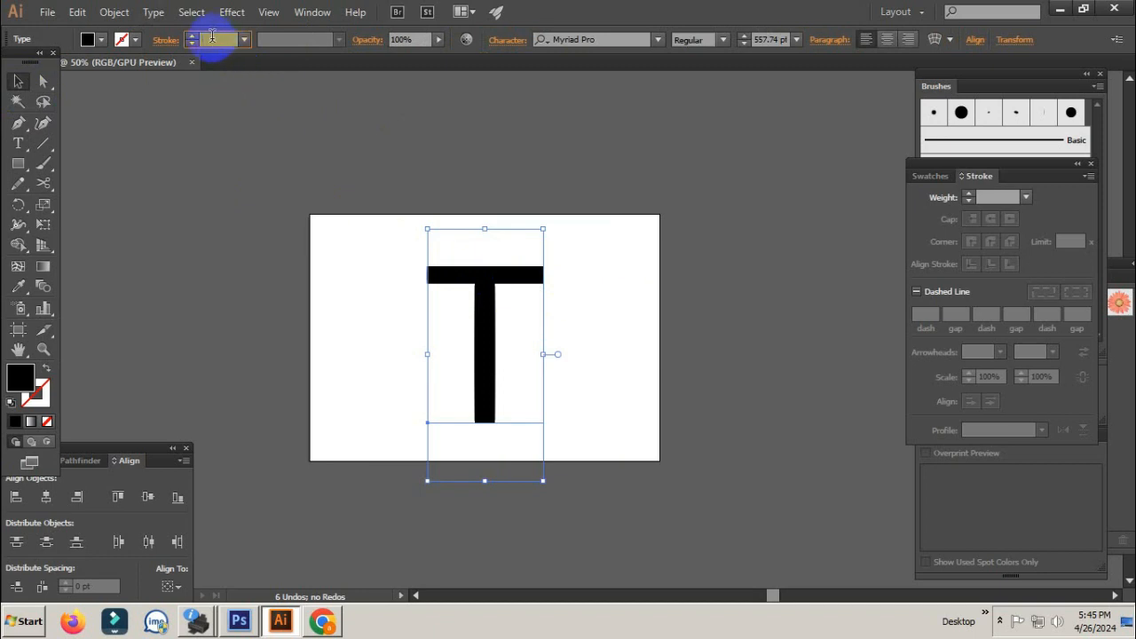
key("Return")
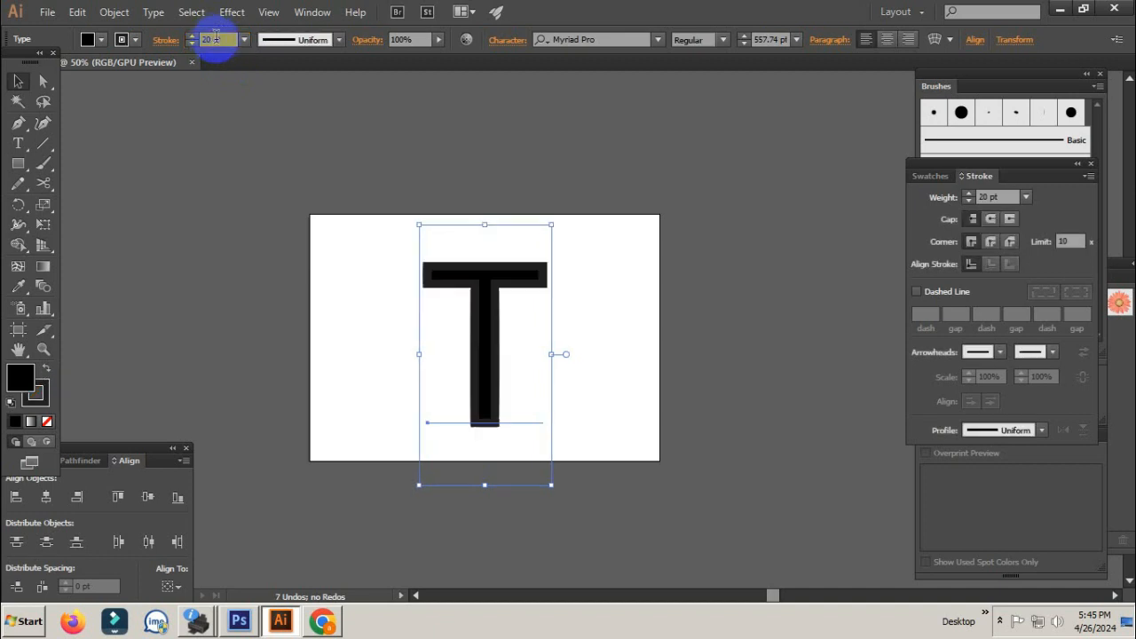
key("Up")
key("Up")
key("Up")
key("Up")
key("Up")
key("Up")
key("Up")
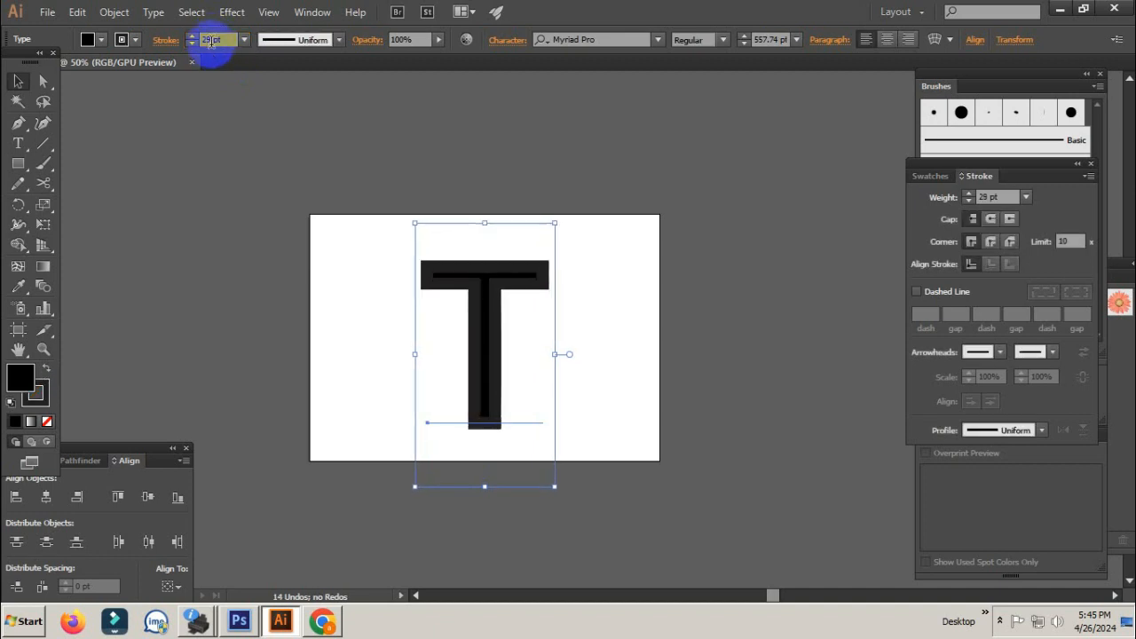
key("Up")
key("Up")
key("Up")
key("Up")
key("Up")
key("Up")
key("Up")
key("Up")
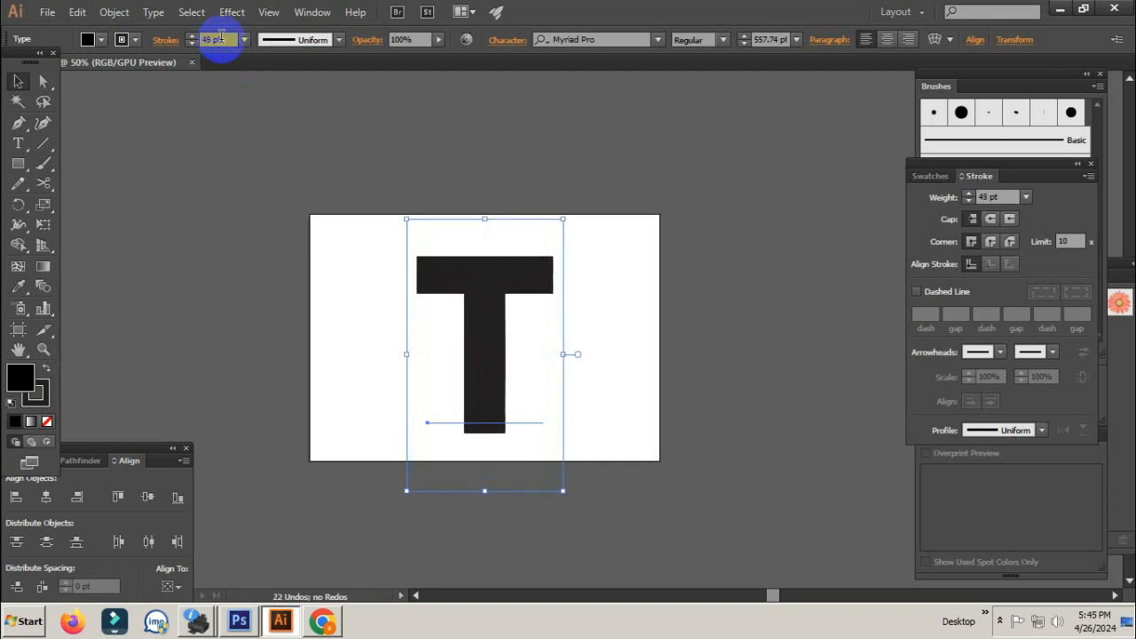
key("Up")
key("Up")
key("Up")
key("Up")
key("Up")
key("Up")
key("Up")
key("Up")
key("Up")
key("Up")
key("Up")
key("Up")
key("Up")
key("Up")
key("Up")
key("Up")
key("Up")
key("Up")
key("Up")
key("Up")
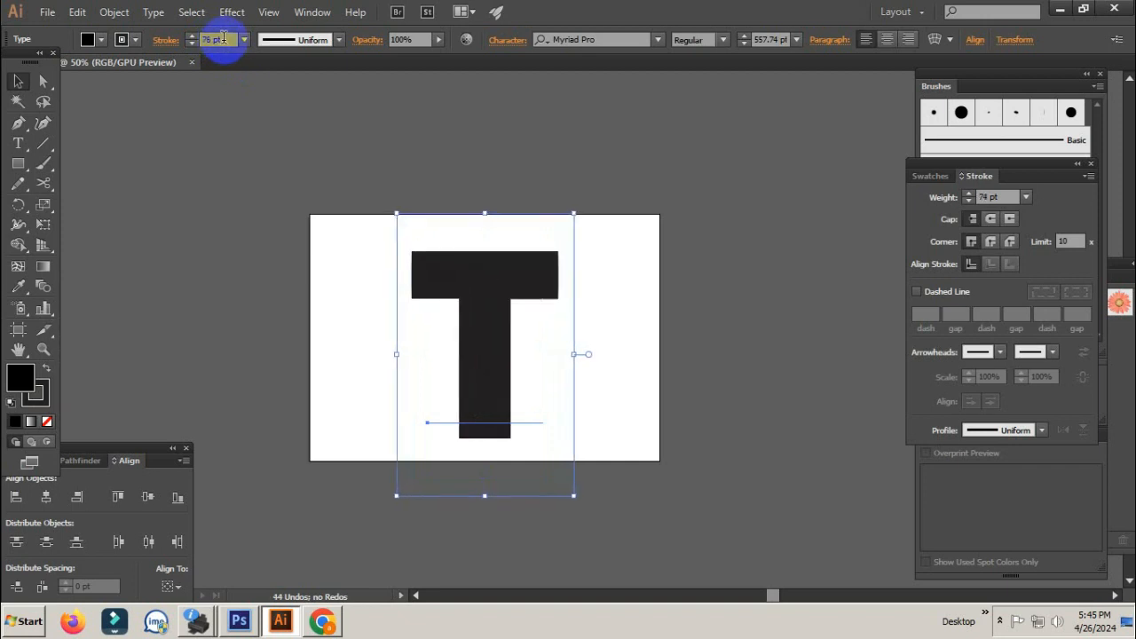
key("Up")
key("Up")
key("Up")
key("Up")
key("Up")
key("Up")
key("Up")
key("Up")
key("Up")
key("Up")
key("Up")
key("Up")
key("Up")
key("Up")
key("Up")
key("Up")
key("Up")
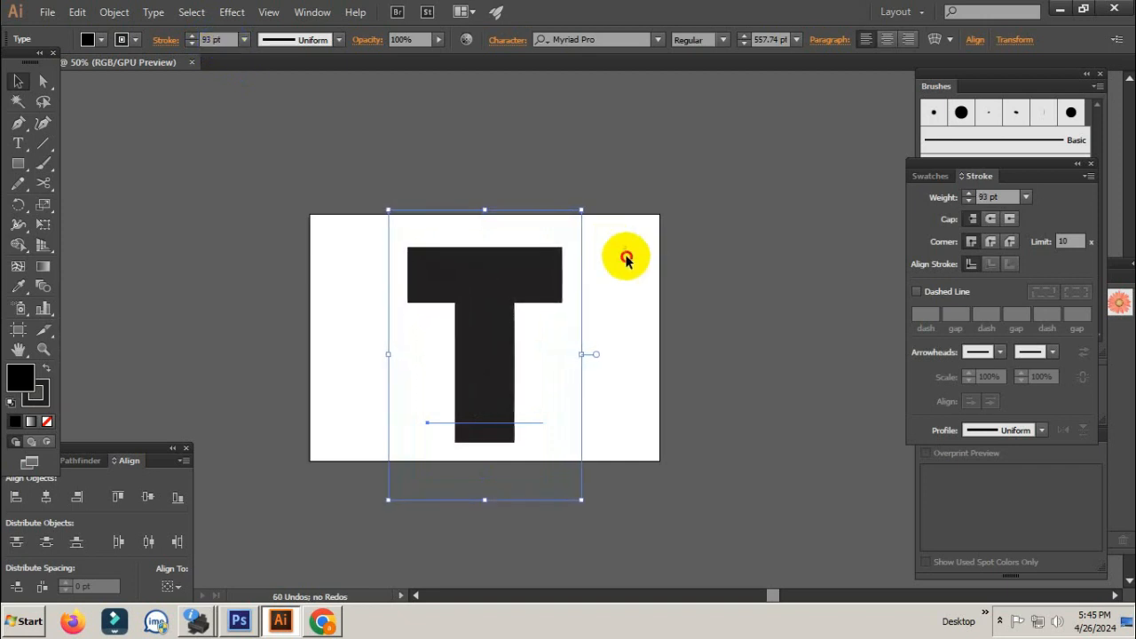
left_click(626, 258)
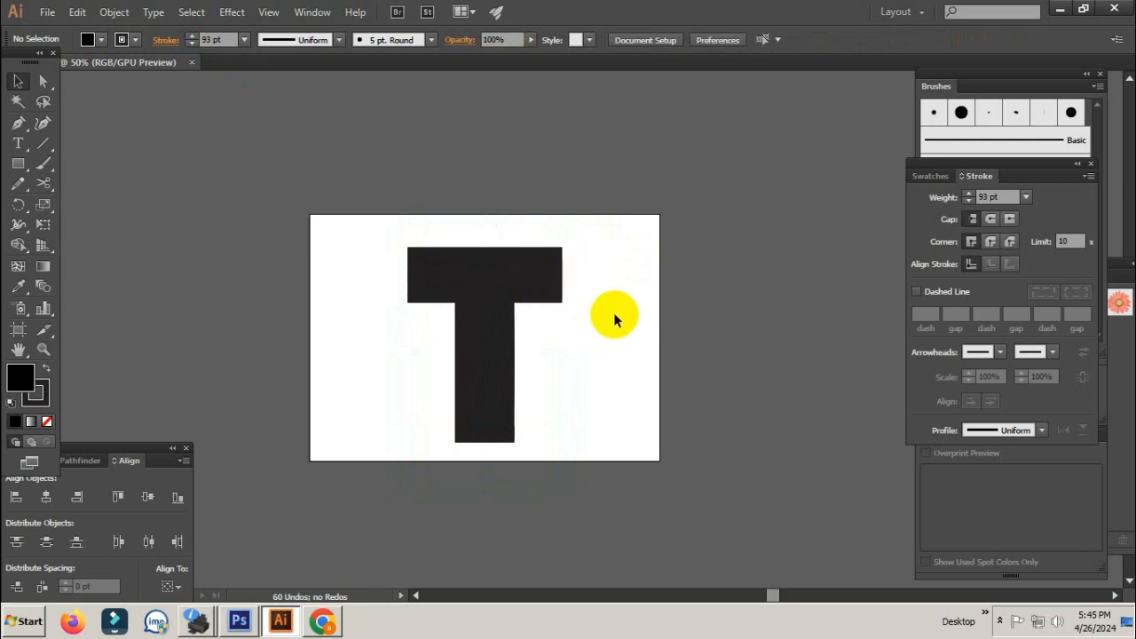
Step: Convert the stroked letter T to outlines
left_click(520, 275)
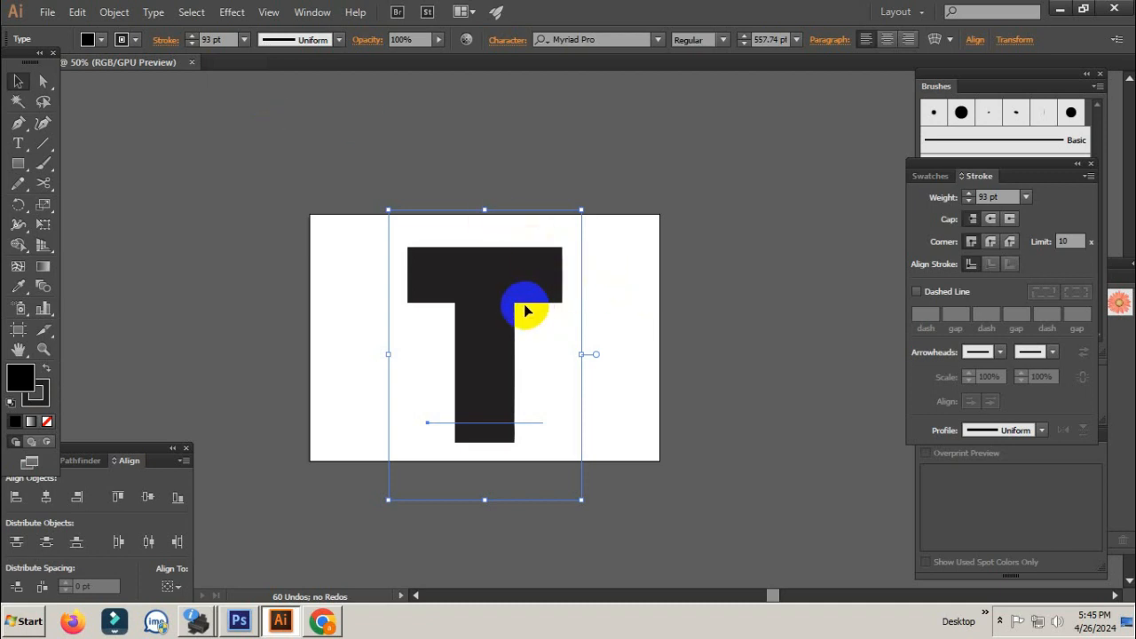
right_click(496, 282)
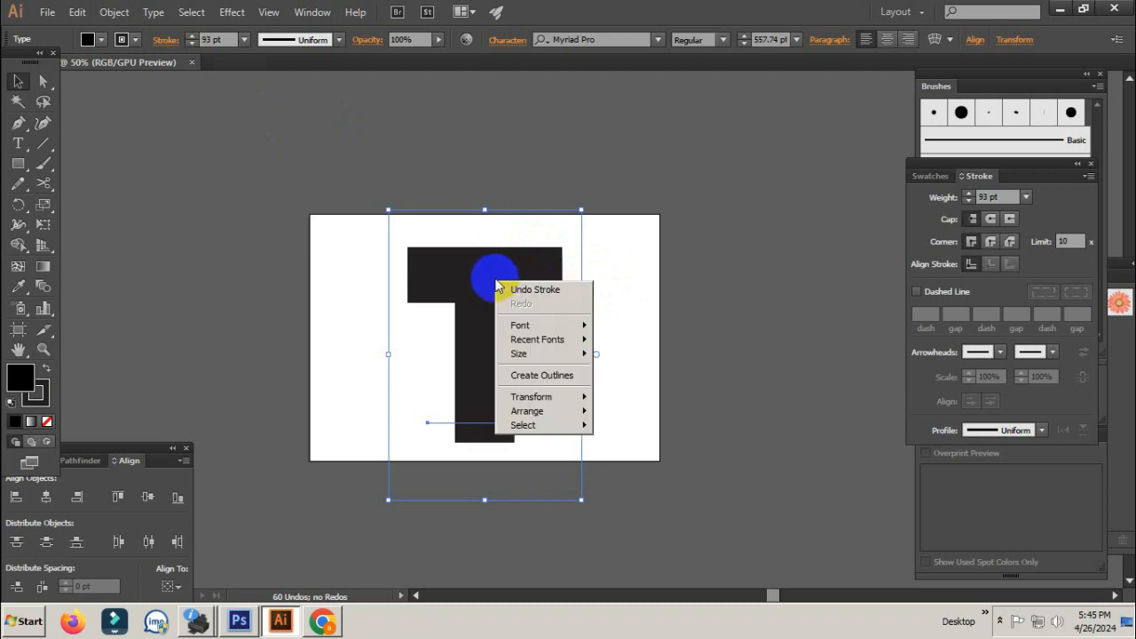
left_click(537, 378)
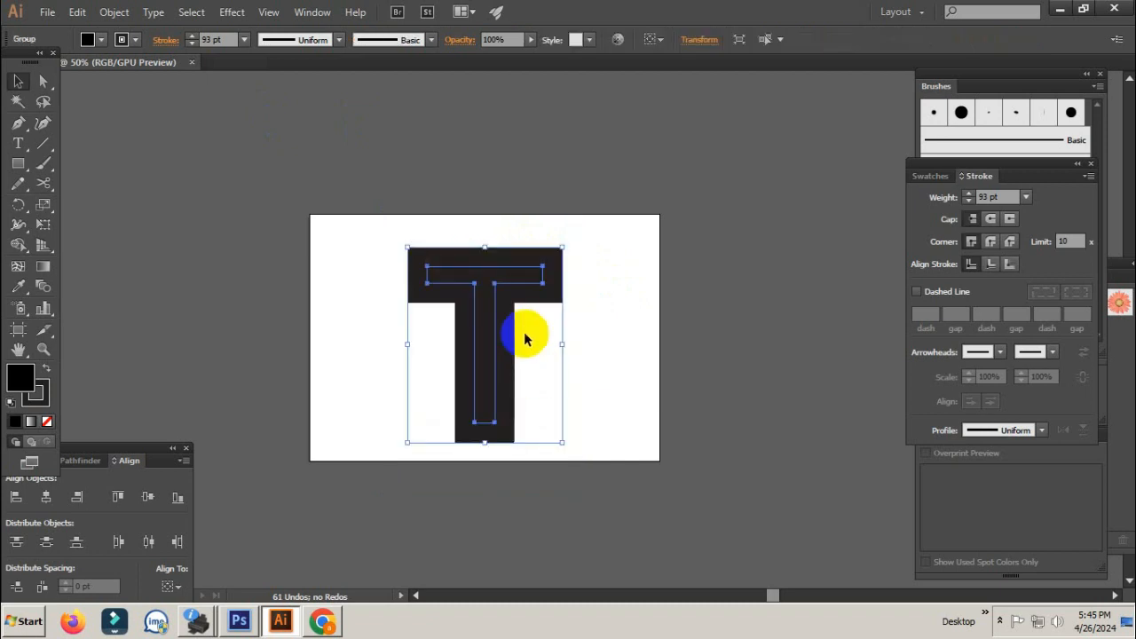
left_click(598, 287)
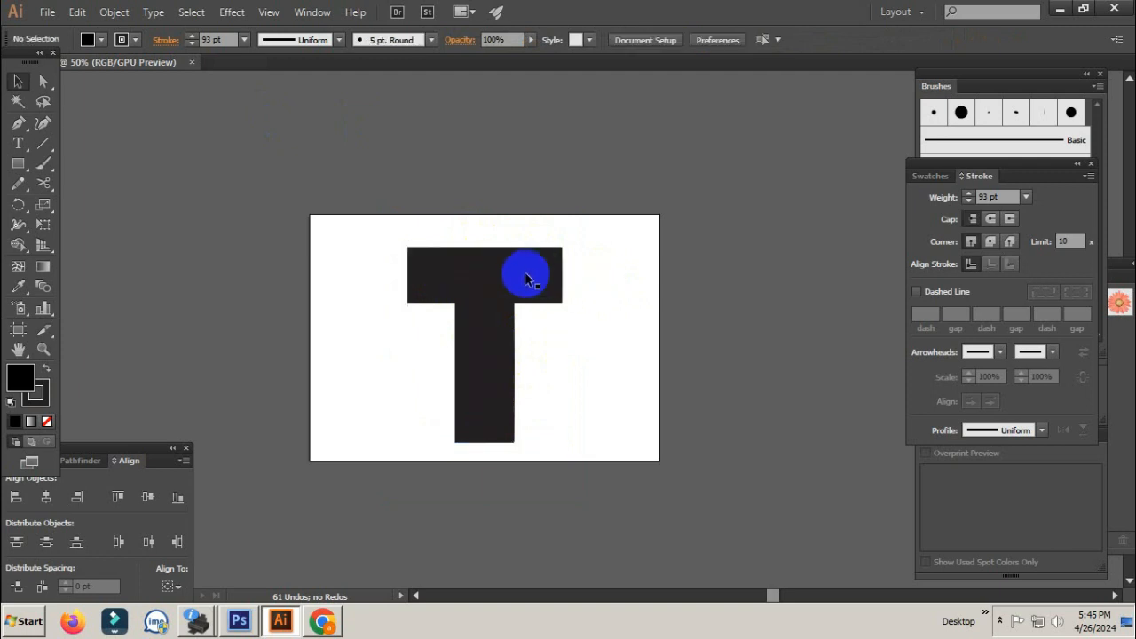
left_click(525, 274)
left_click(641, 300)
left_click(533, 280)
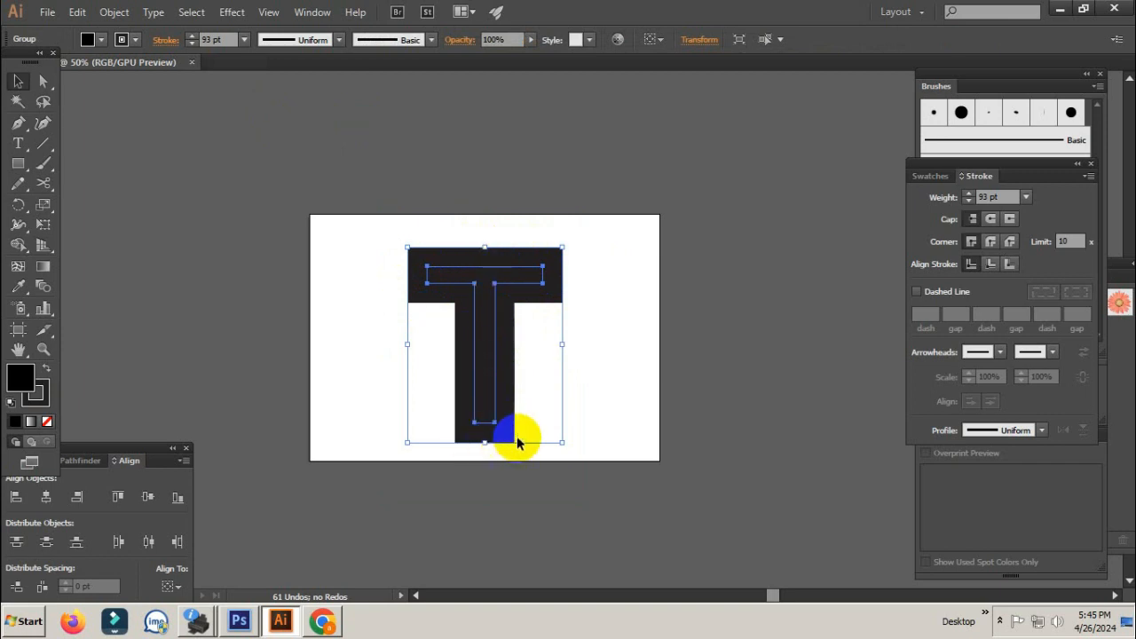
left_click(622, 311)
Step: Select the outlined letter T and display the Pathfinder options
left_click(521, 289)
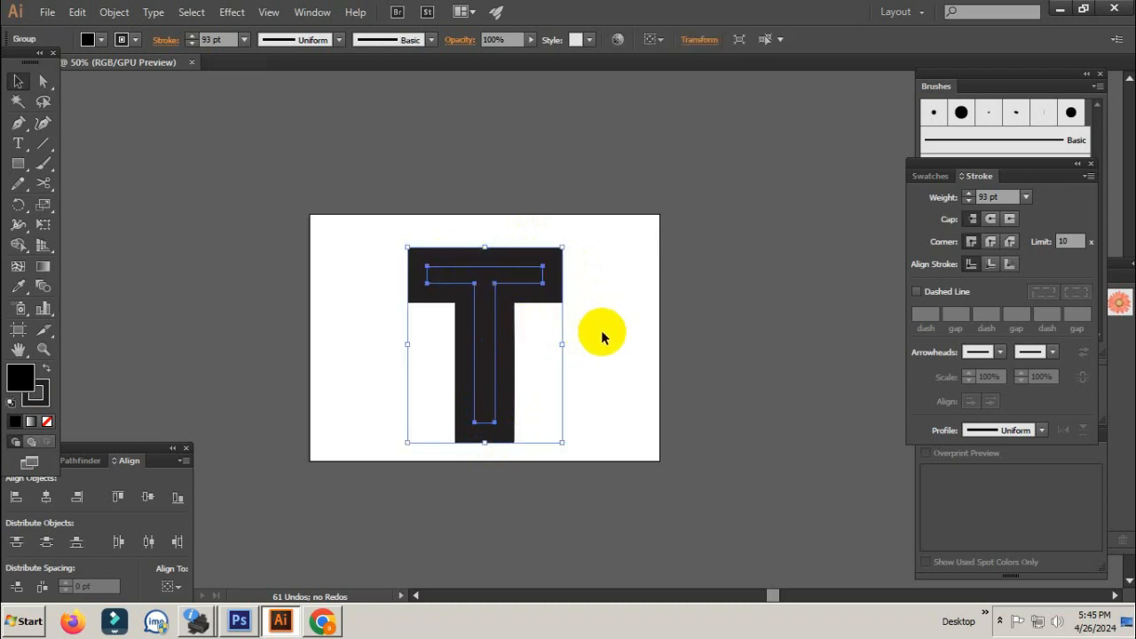
left_click_drag(137, 447, 143, 449)
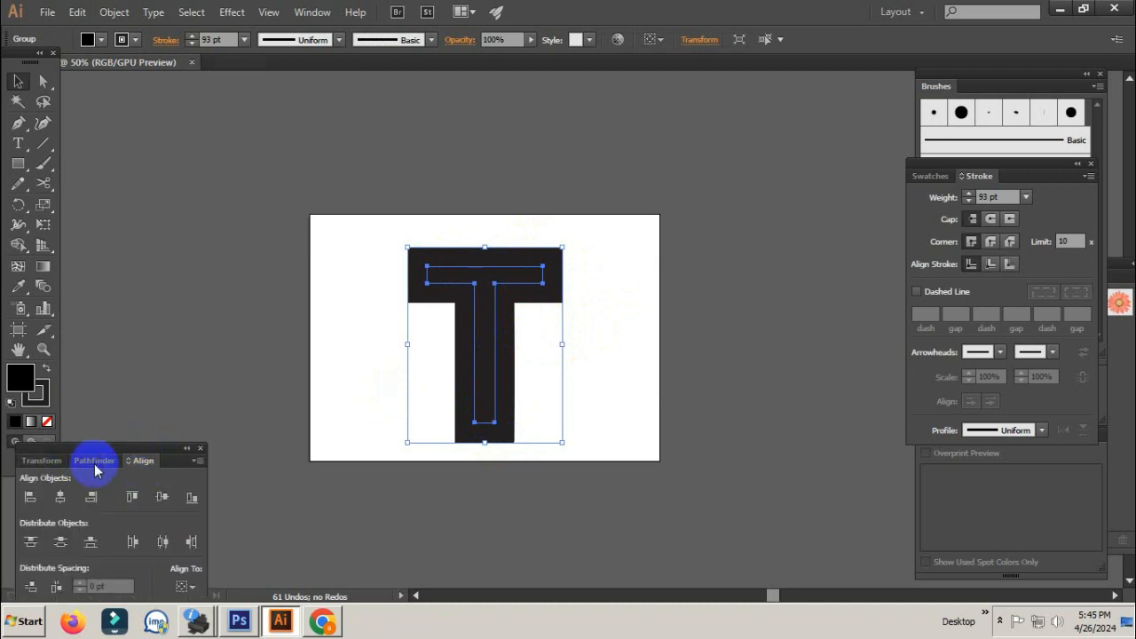
left_click(313, 12)
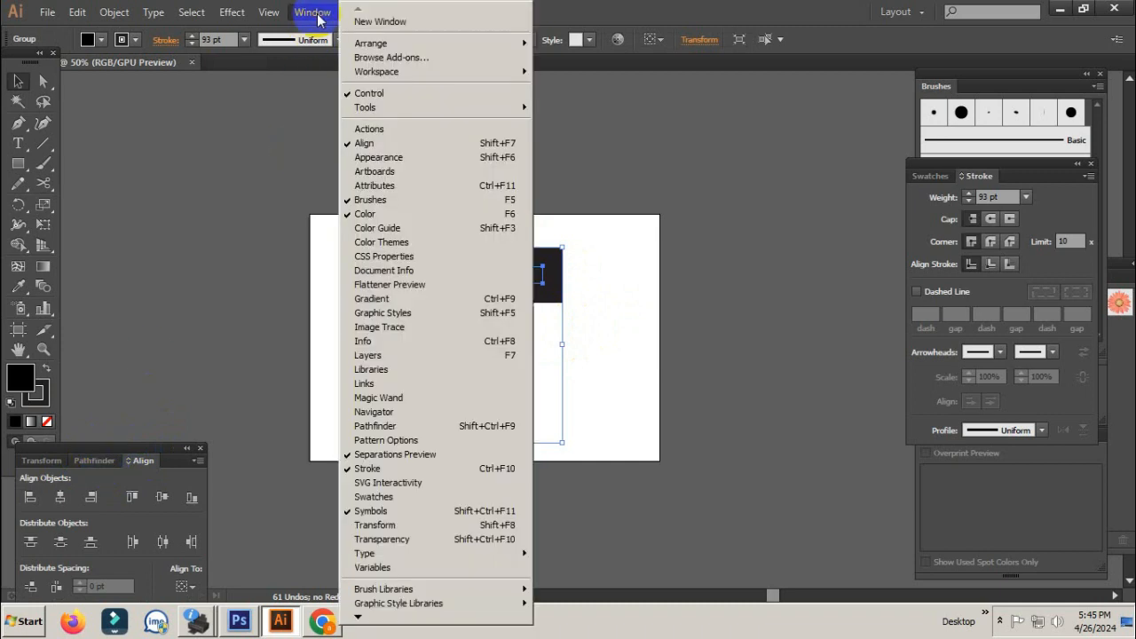
left_click(422, 526)
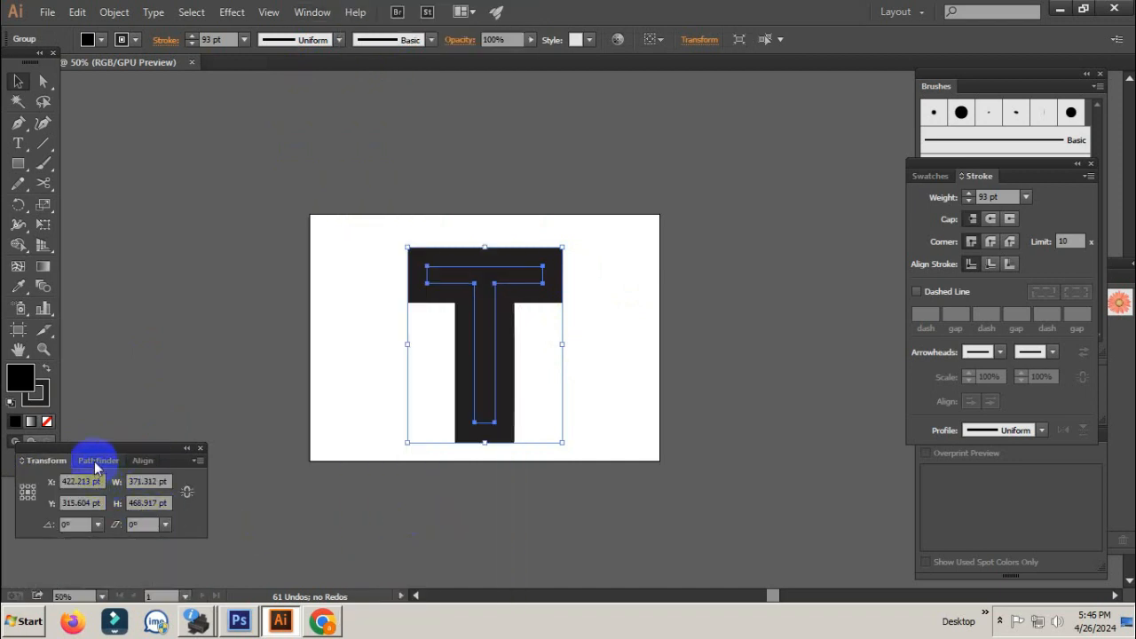
left_click(313, 12)
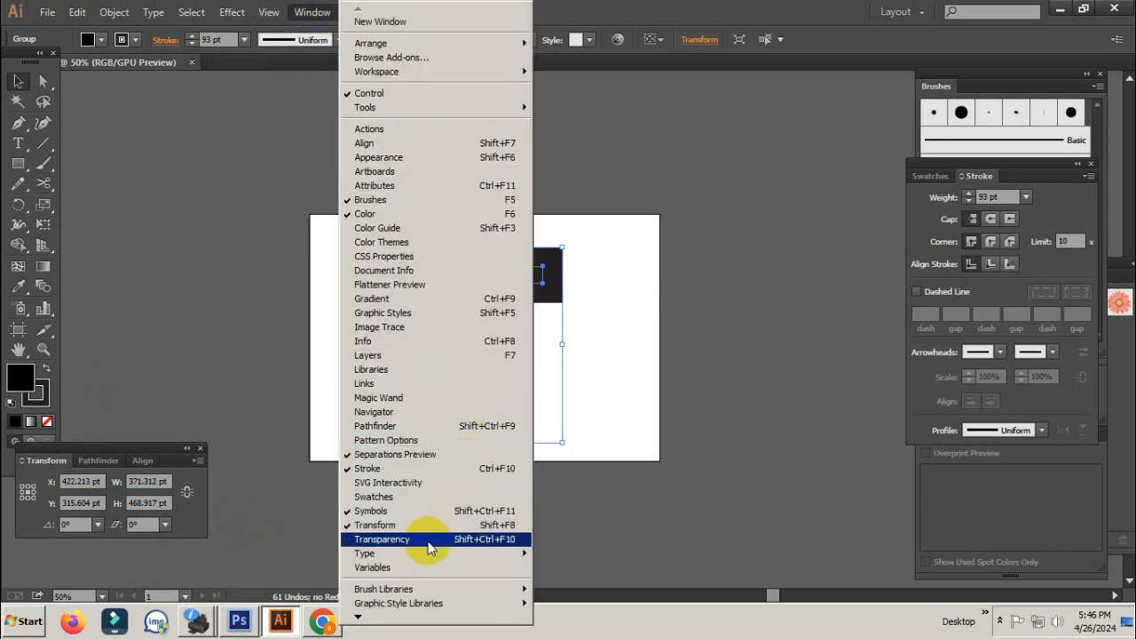
left_click(415, 429)
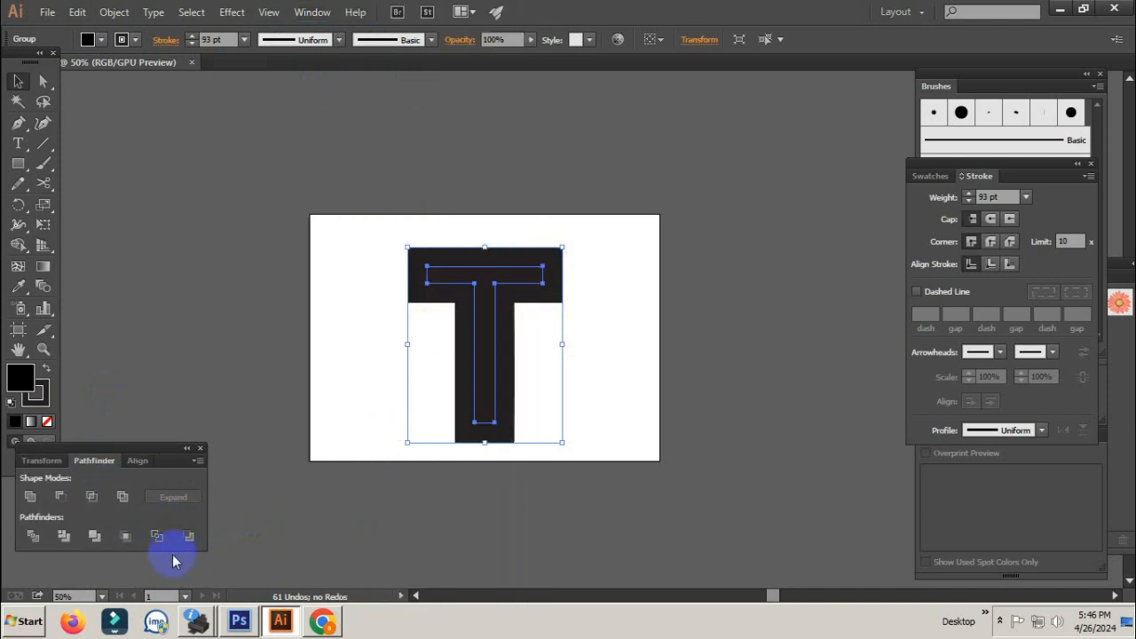
Step: Expand the letter T's fill and stroke and merge its pieces into one shape with Pathfinder Merge
left_click(112, 13)
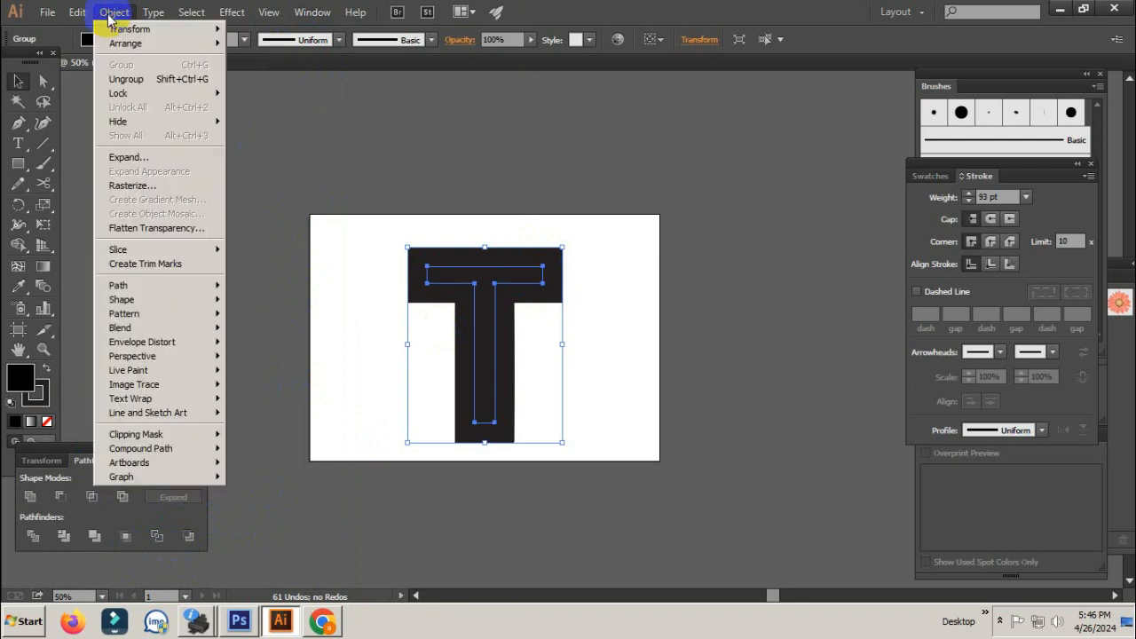
left_click(140, 161)
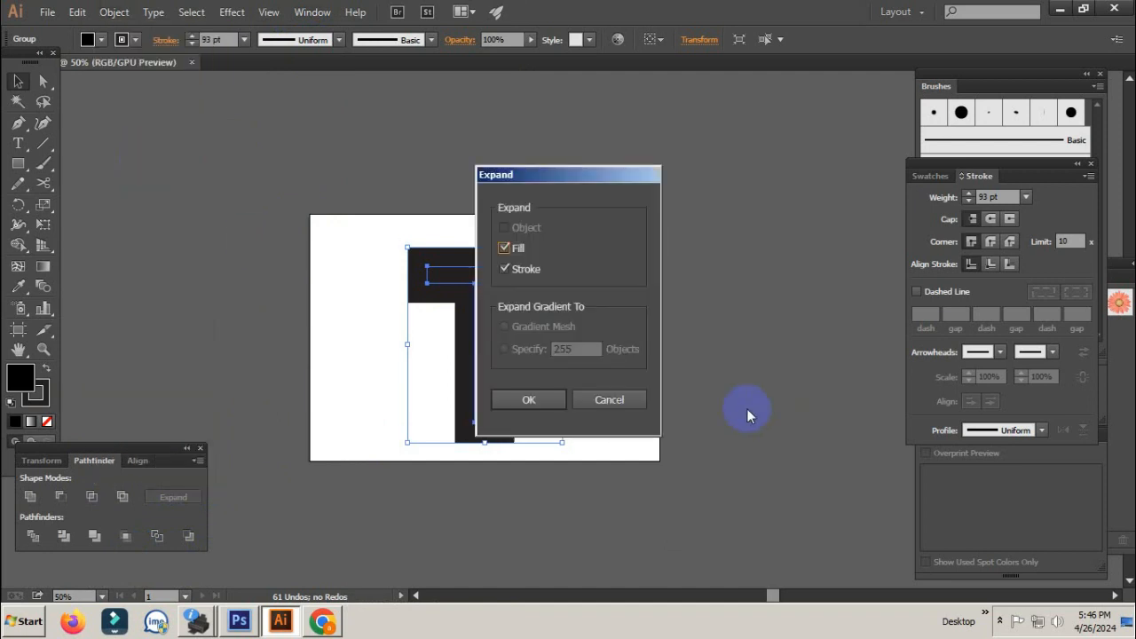
left_click(543, 401)
left_click(633, 399)
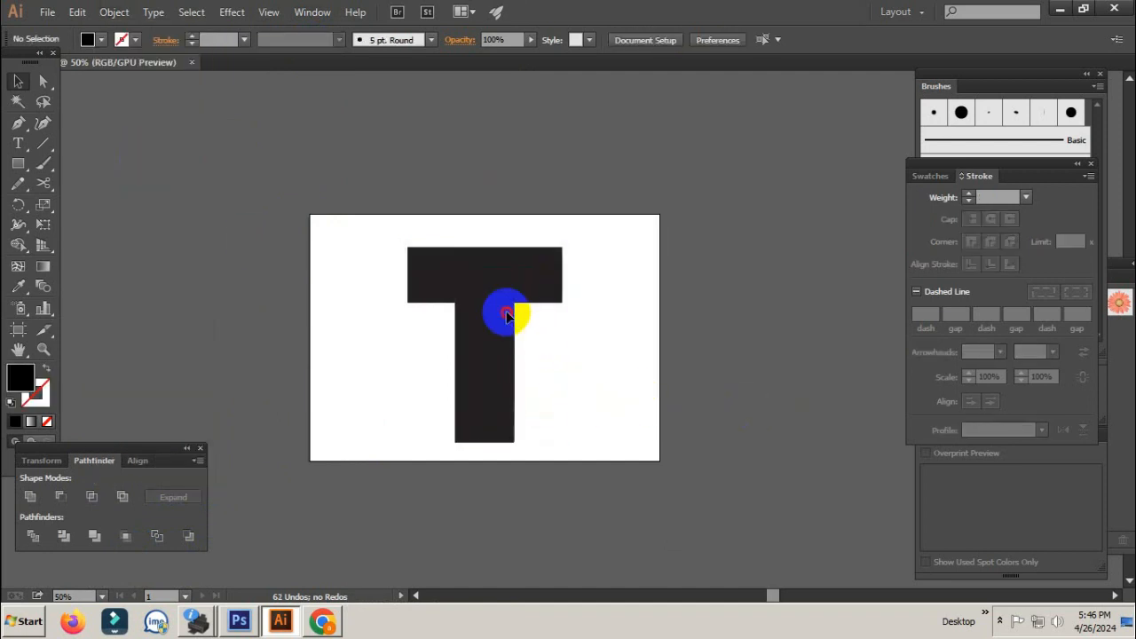
left_click(507, 314)
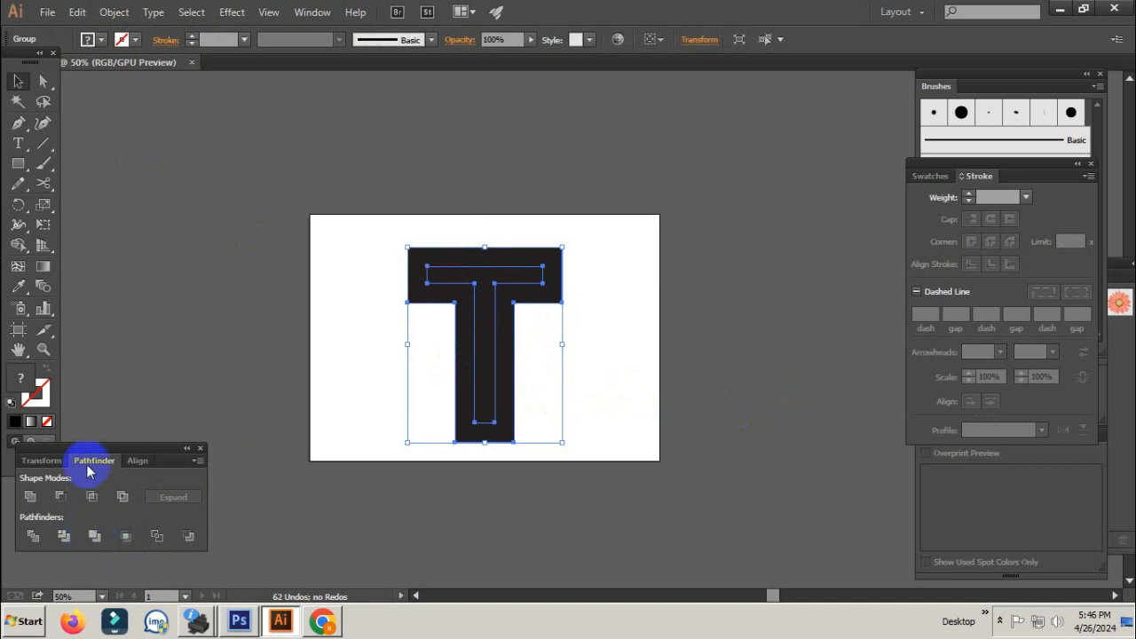
left_click(94, 536)
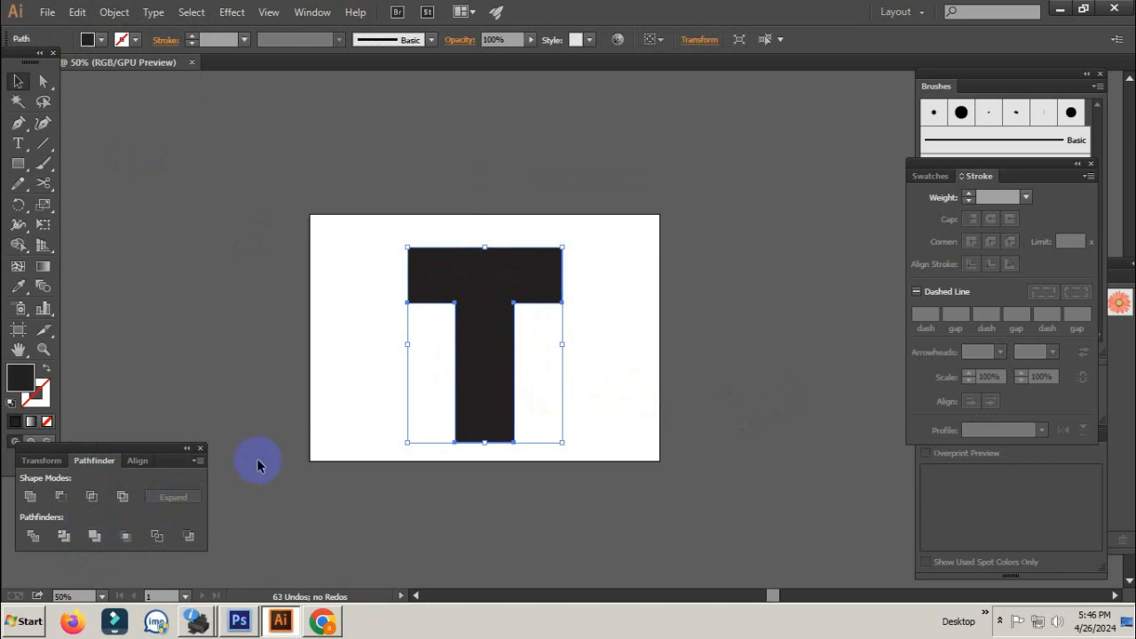
Step: Reposition the merged letter T slightly on the artboard and deselect it
left_click(629, 335)
left_click_drag(494, 278, 501, 305)
left_click_drag(513, 325, 491, 339)
left_click(599, 376)
left_click(501, 342)
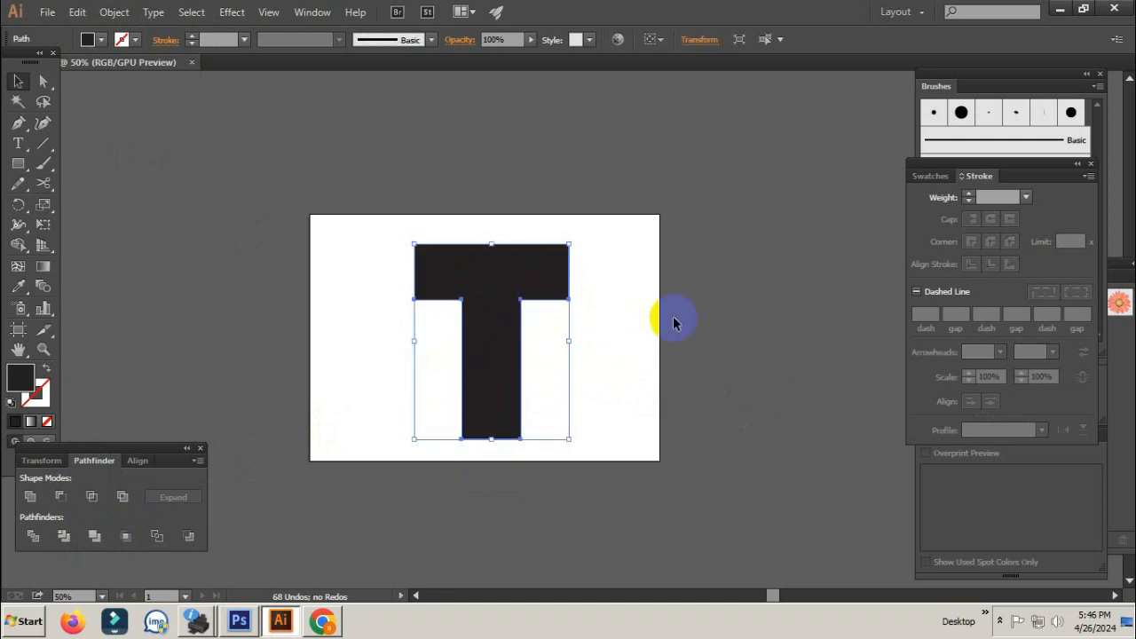
left_click(674, 321)
left_click(525, 291)
left_click(627, 320)
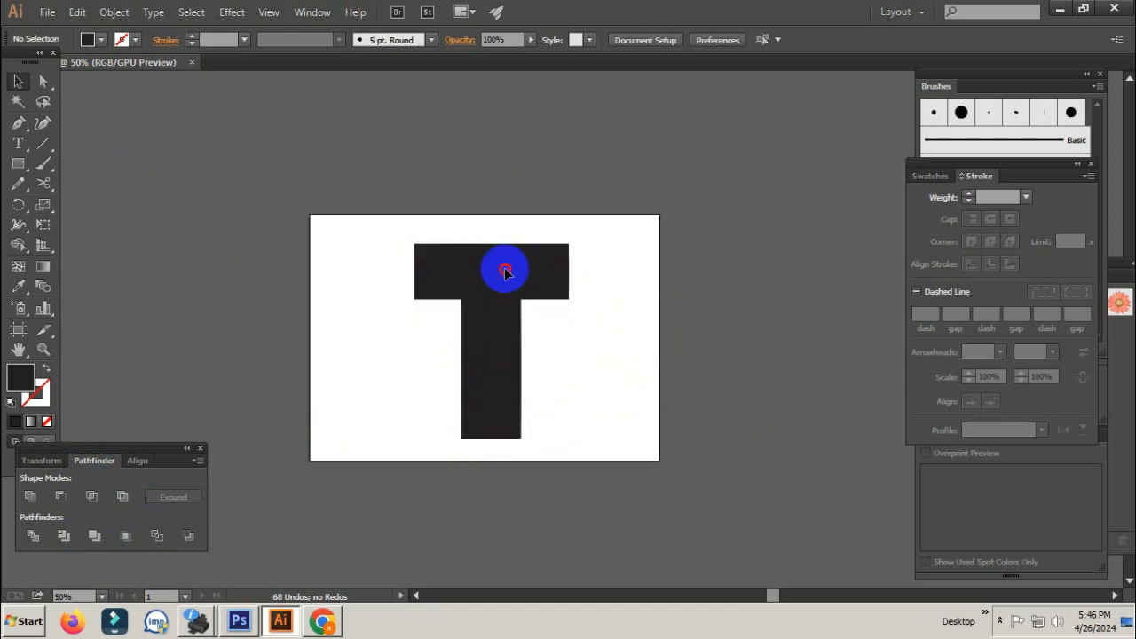
left_click(505, 271)
left_click(573, 306)
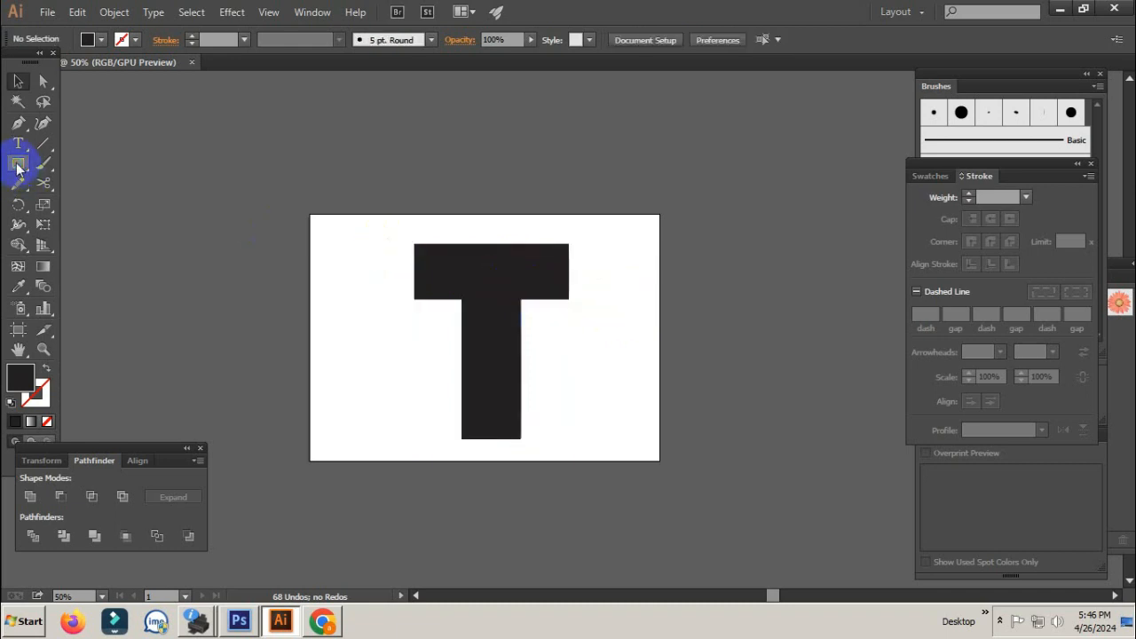
Step: Draw a circle about 612 pt across with the Ellipse tool, covering most of the T and extending beyond the artboard's right edge
left_click_drag(17, 169, 99, 211)
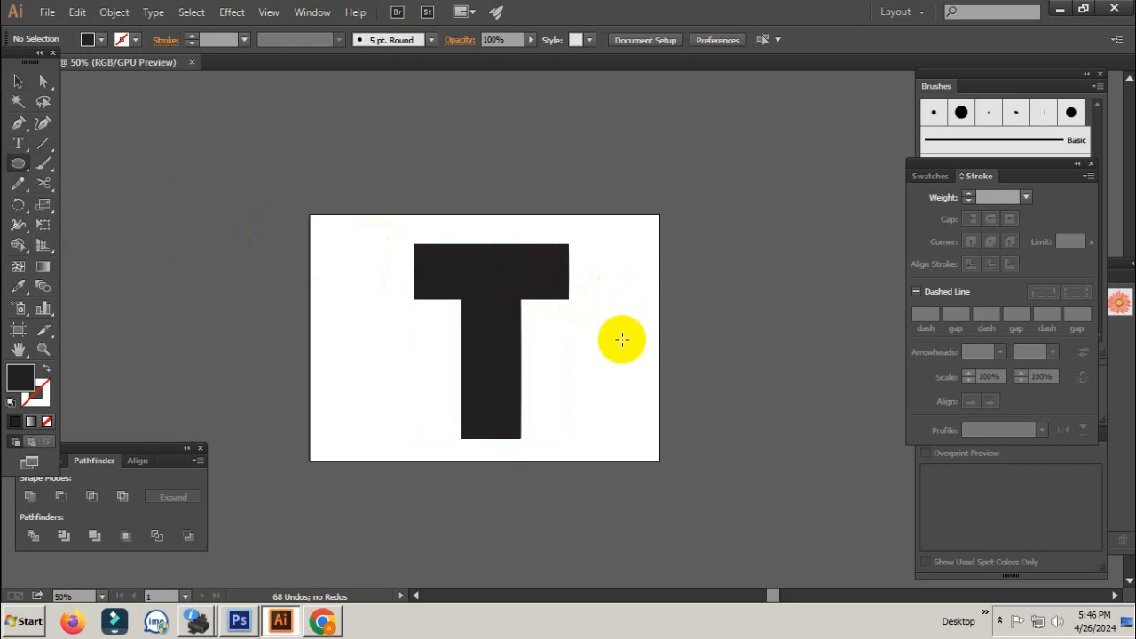
left_click_drag(561, 311, 620, 374)
key("v")
key("ctrl+shift+a")
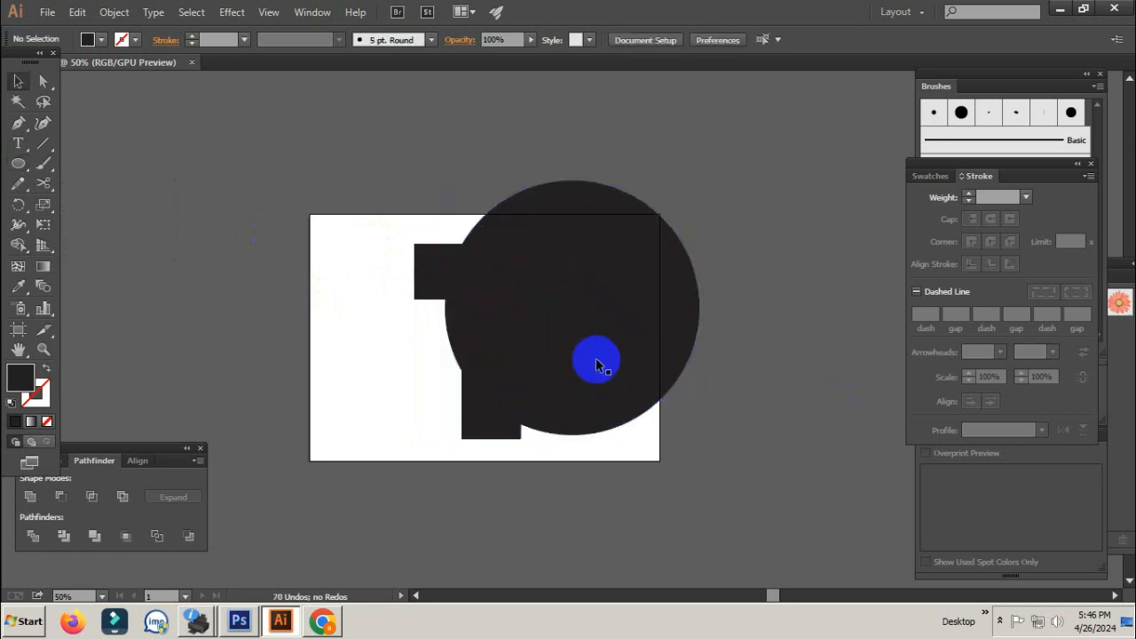
Step: Convert the large circle over the letter T into a guide
left_click(525, 307)
right_click(530, 308)
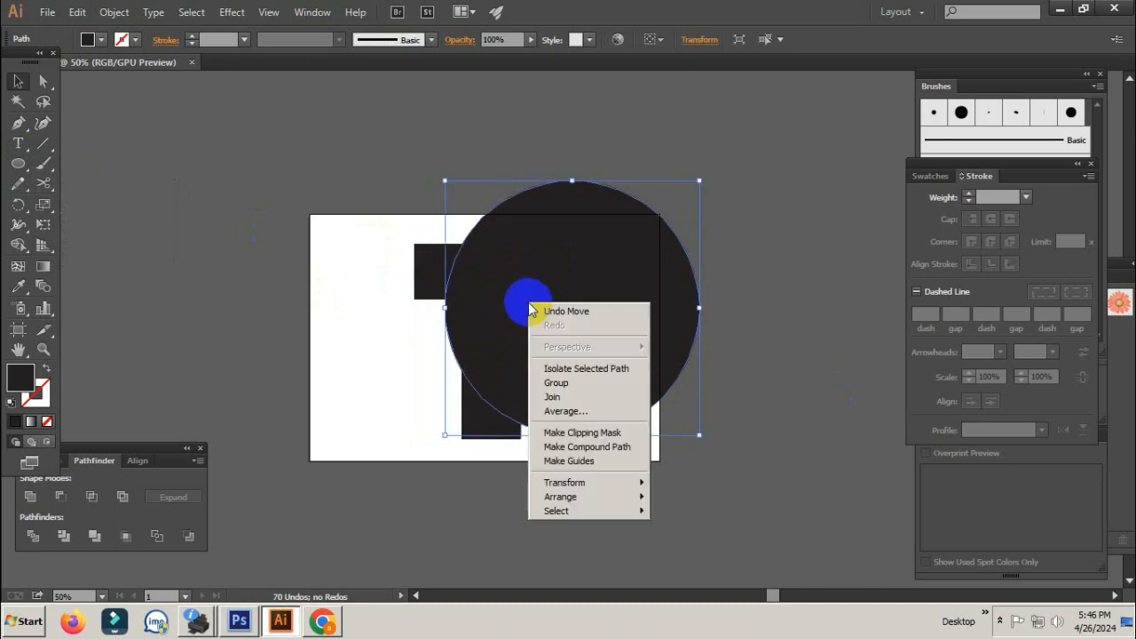
left_click(606, 462)
left_click(671, 418)
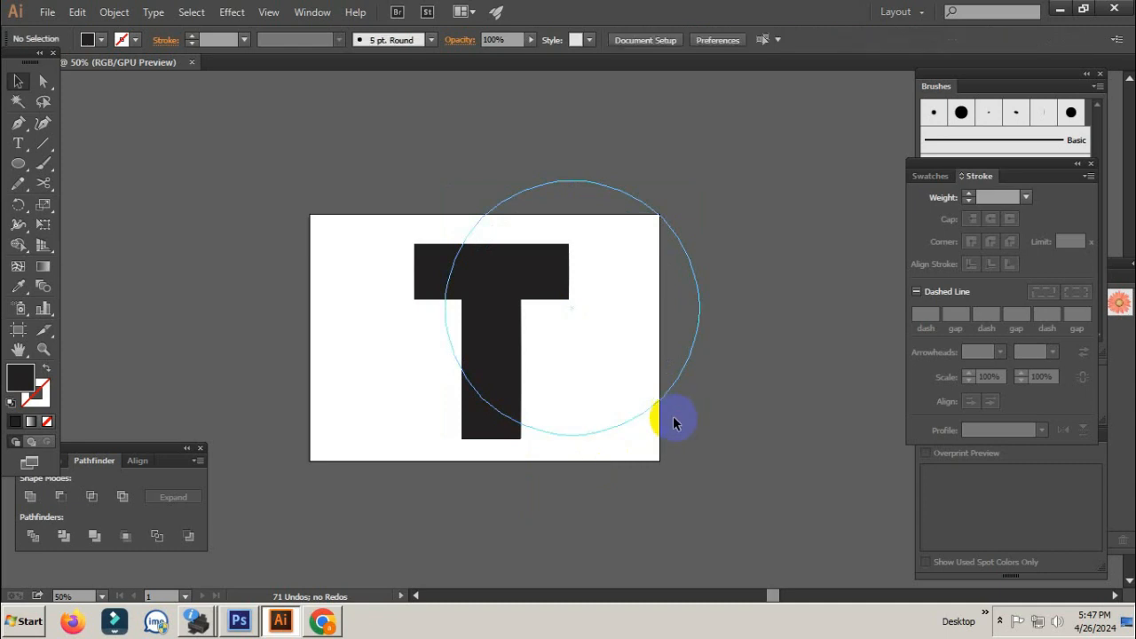
Step: Duplicate the circular guide about 96 pt to the right at the same height
scroll(562, 242, "up", 1)
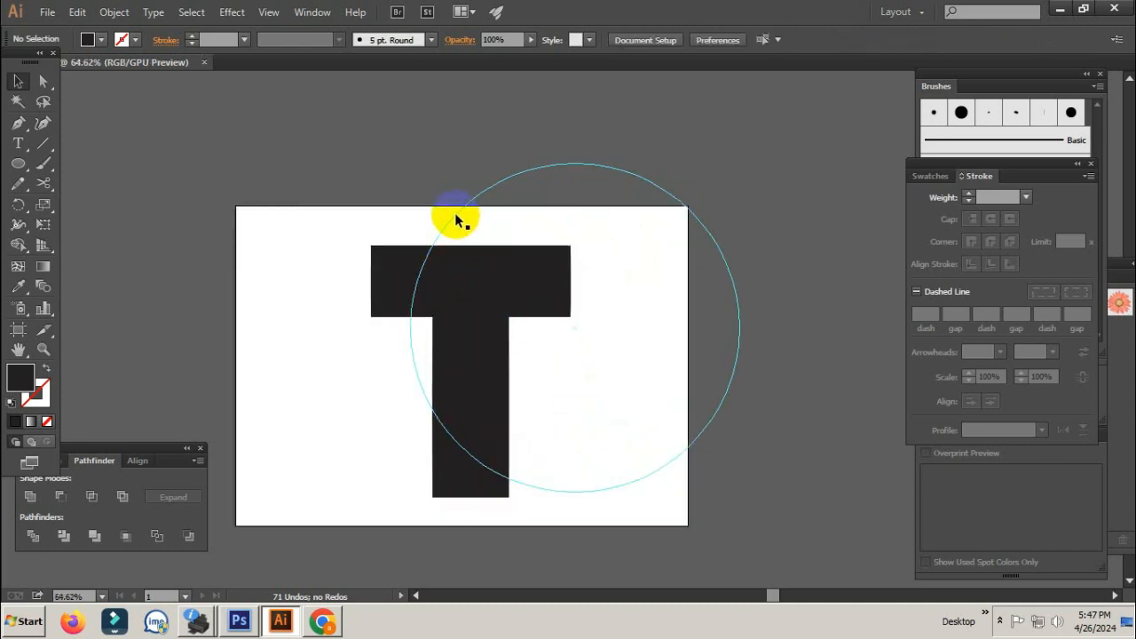
left_click_drag(459, 216, 498, 212)
key("ctrl+z")
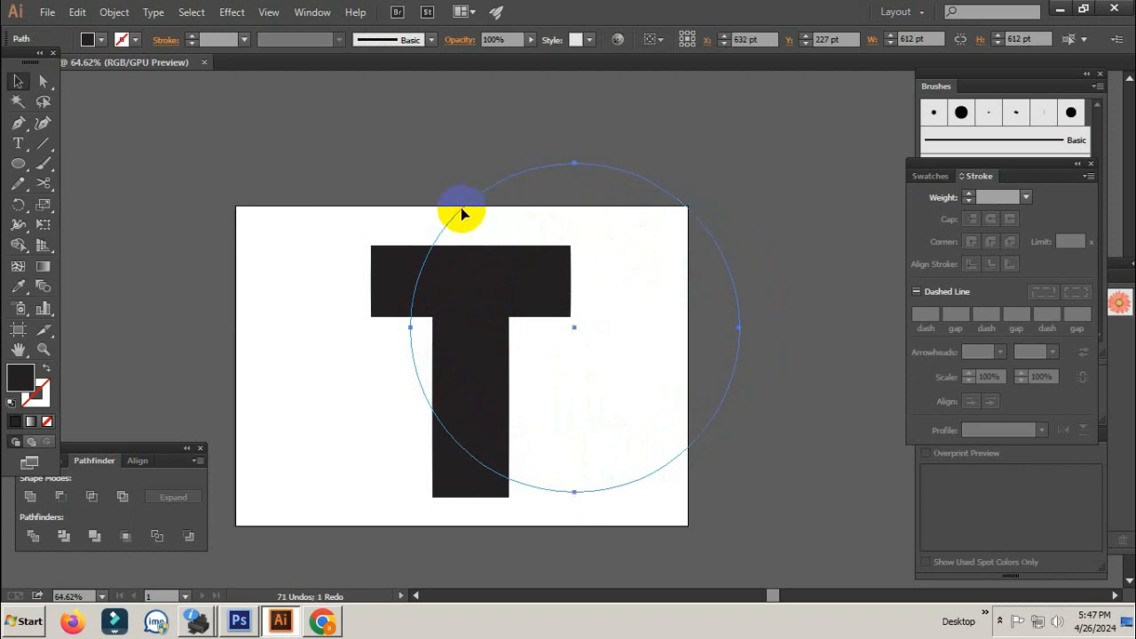
left_click(475, 207)
left_click_drag(471, 204, 525, 201)
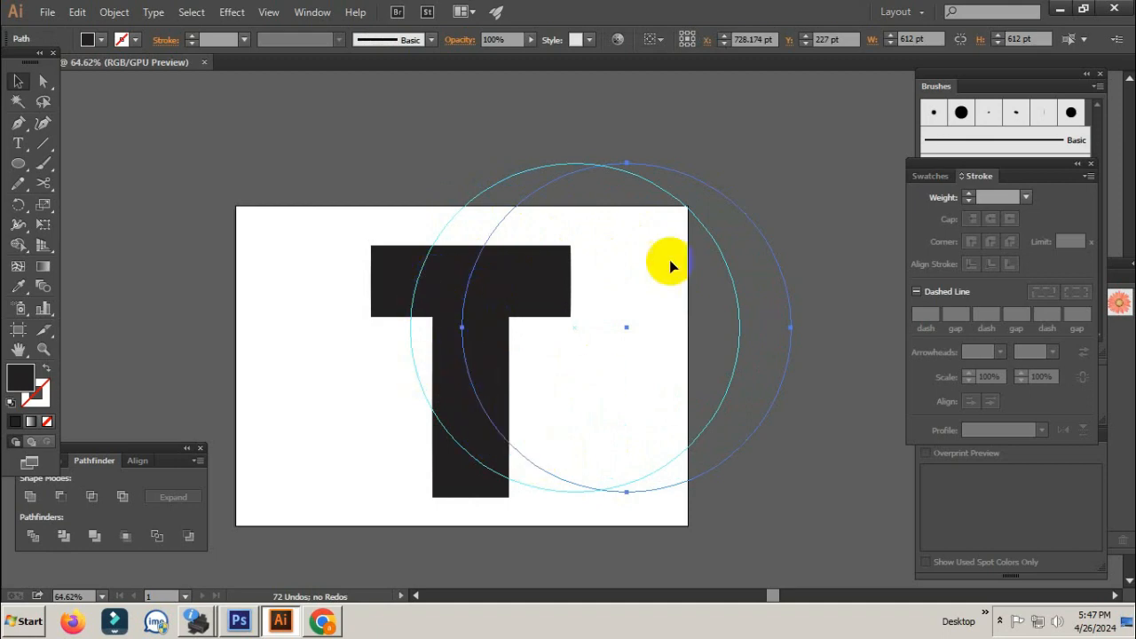
Step: Select both circular guides and release them back into filled circles
left_click_drag(626, 119, 593, 186)
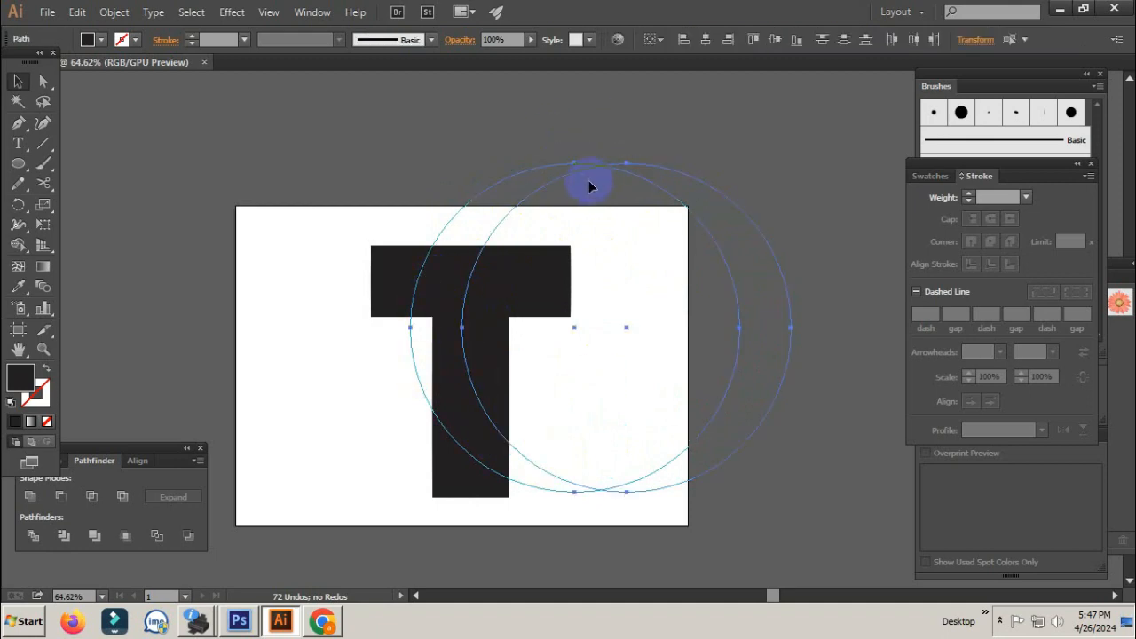
right_click(581, 197)
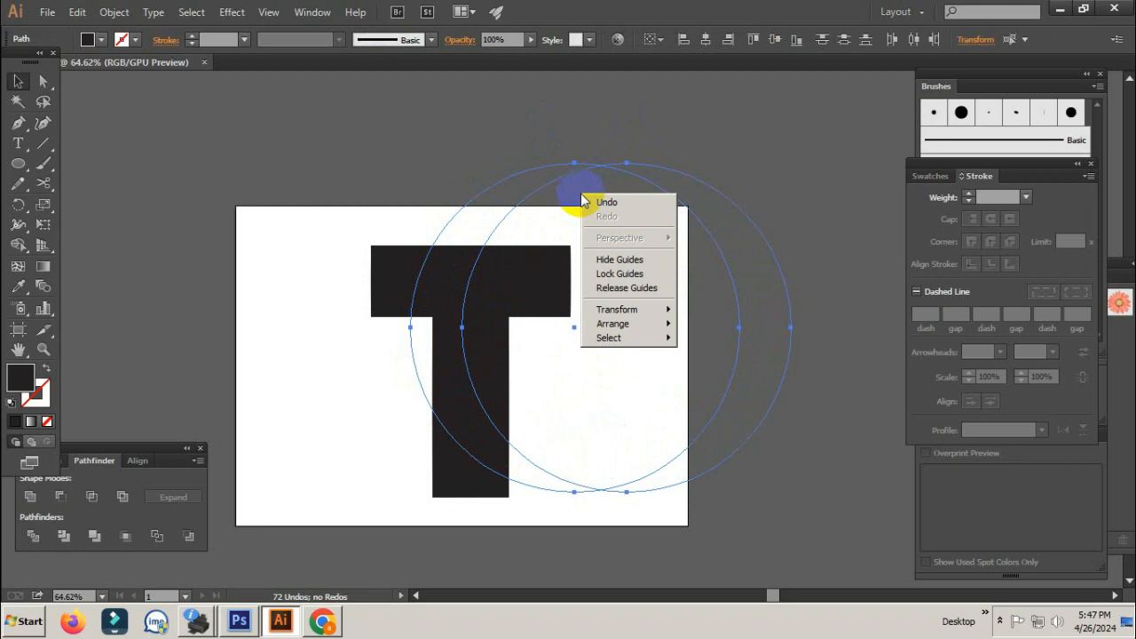
left_click_drag(564, 138, 590, 184)
right_click(590, 185)
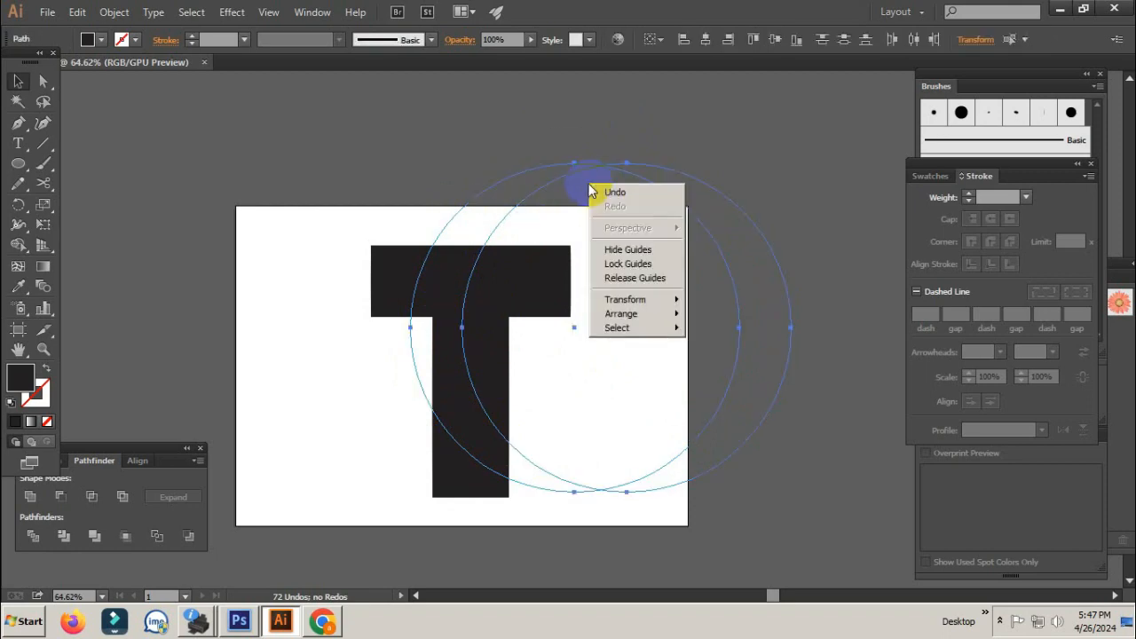
left_click(635, 278)
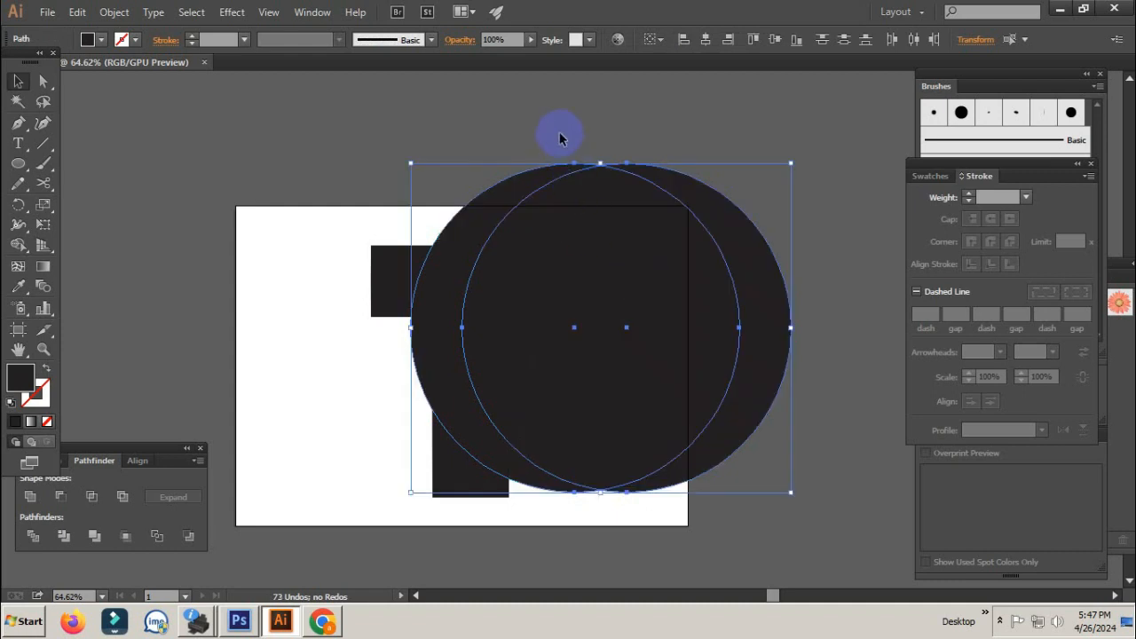
left_click(559, 132)
Step: Select the T and both circles and remove the circle areas outside the crescent and the T with Shape Builder
left_click_drag(791, 561, 743, 506)
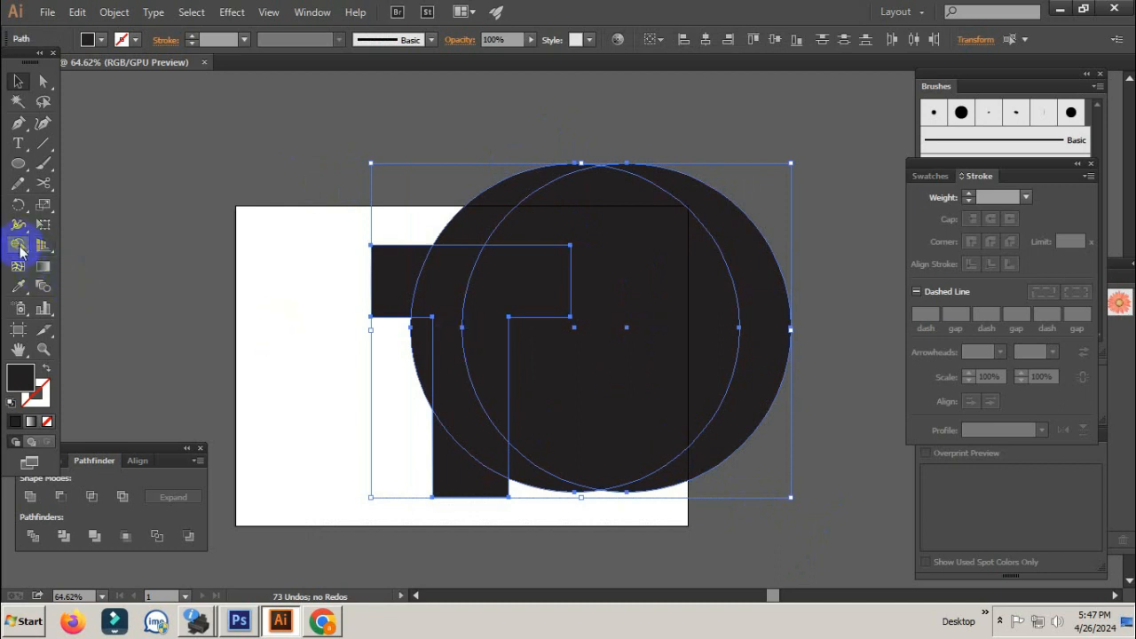
left_click_drag(20, 248, 113, 248)
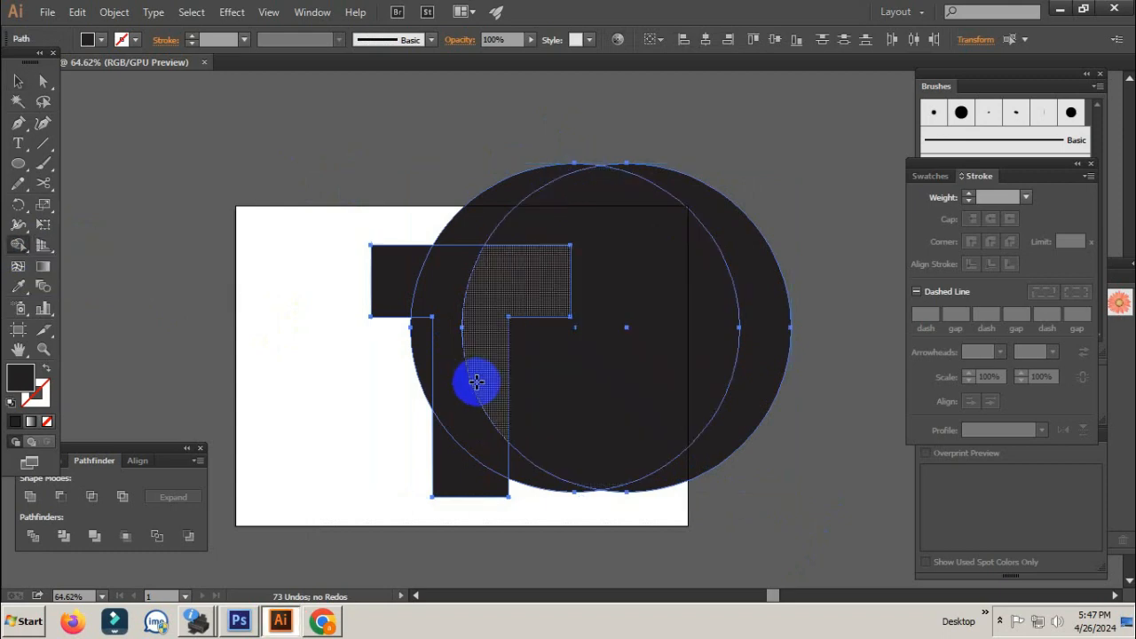
scroll(550, 407, "up", 2)
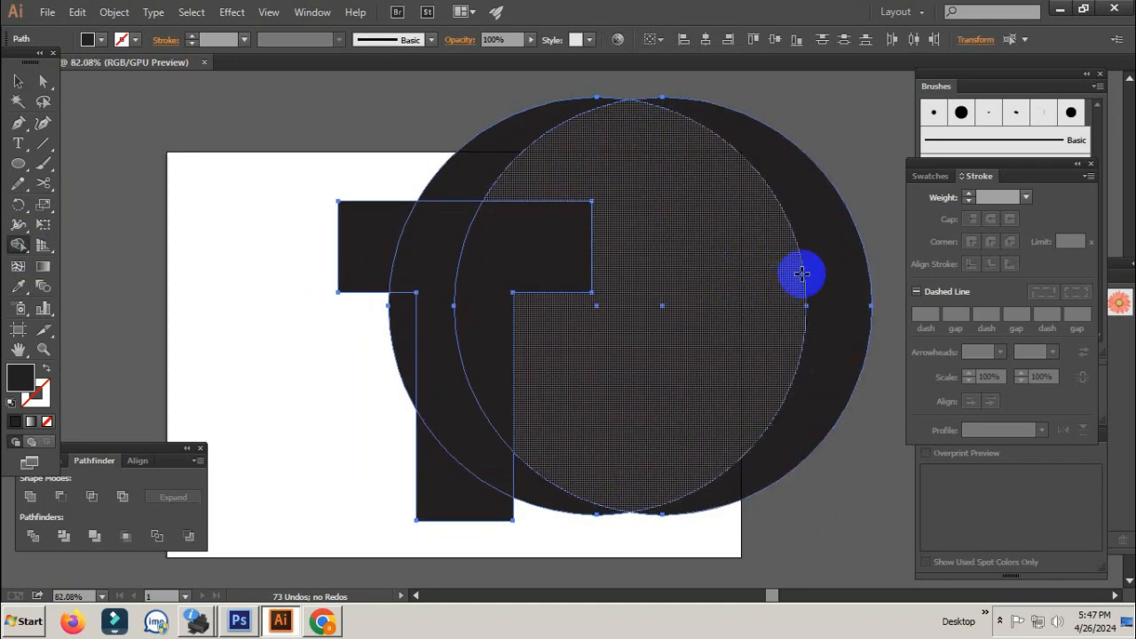
left_click_drag(801, 269, 872, 270)
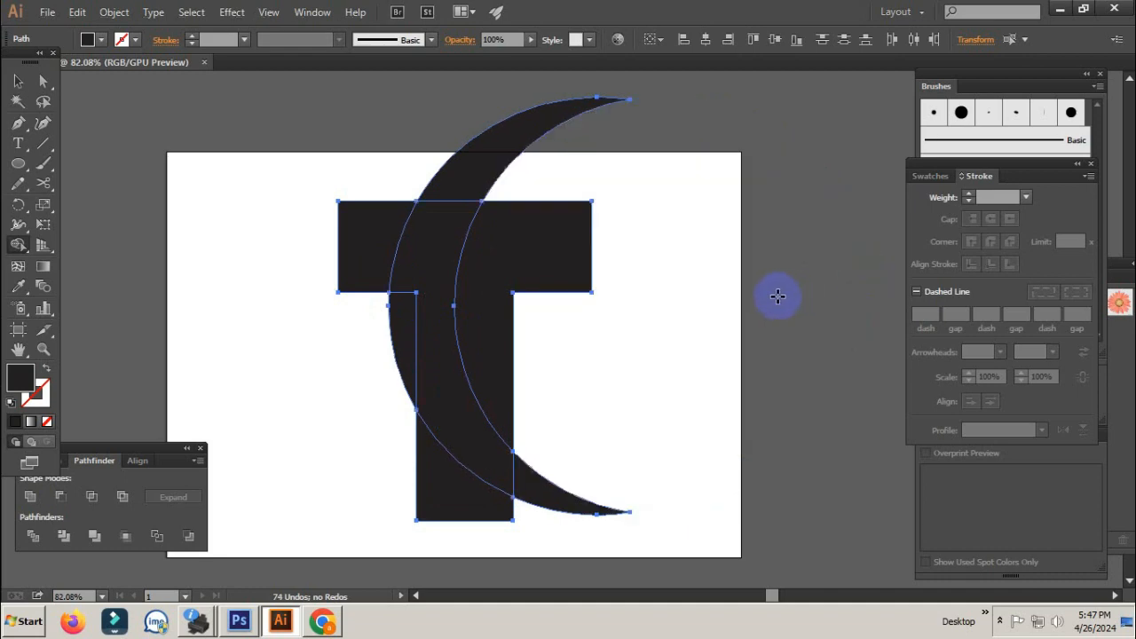
Step: Try moving the crescent off the T, undo the move, and check that the crescent and the T's right part select separately
key("v")
left_click(577, 328)
left_click(432, 194)
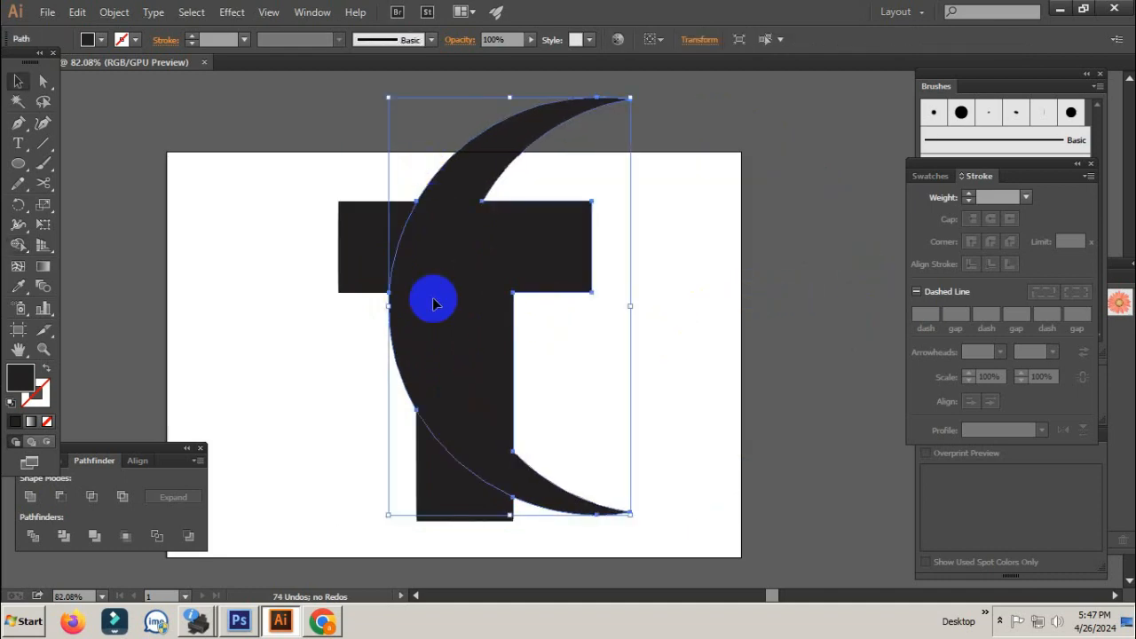
left_click_drag(456, 218, 536, 222)
key("ctrl+z")
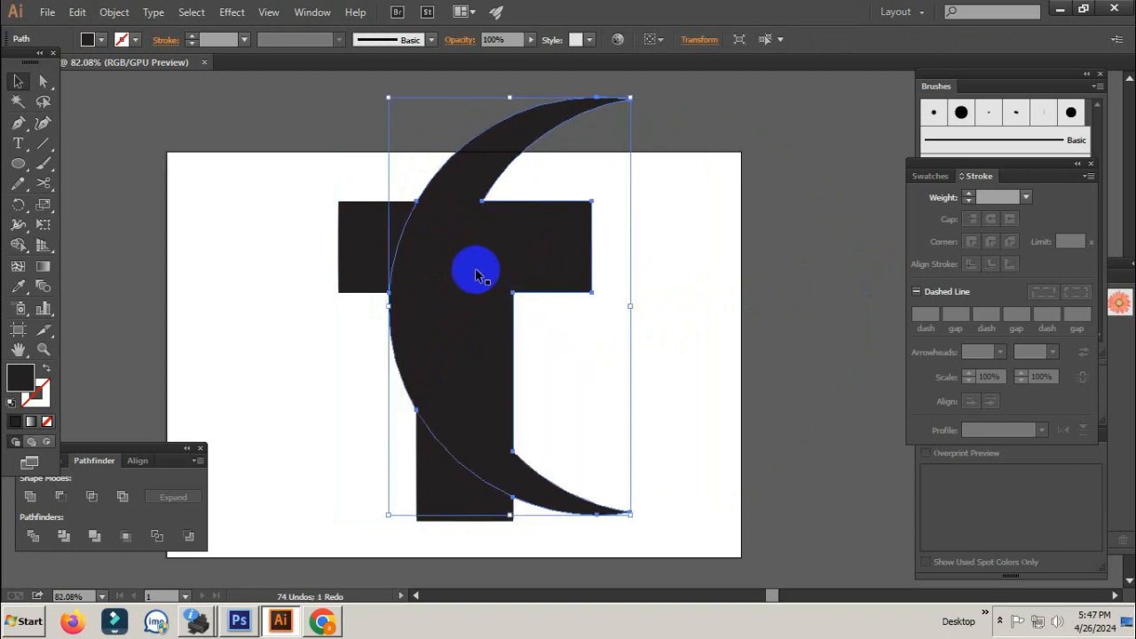
left_click(476, 275)
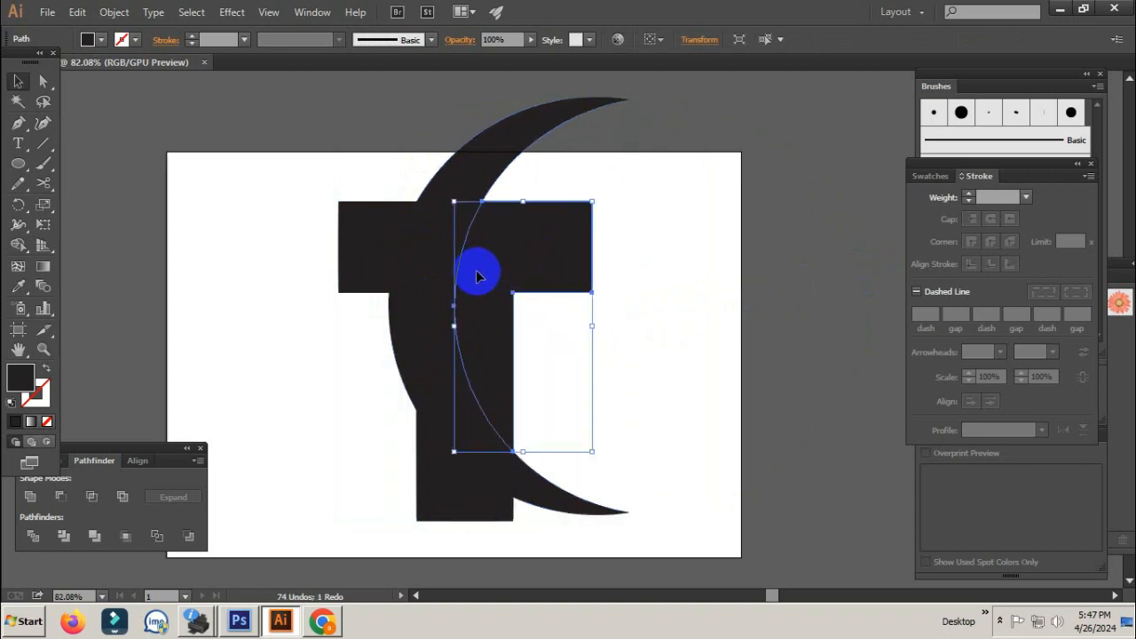
left_click(423, 258)
left_click(484, 266)
Step: Fill the crescent with dark green by raising its green value
left_click(441, 274)
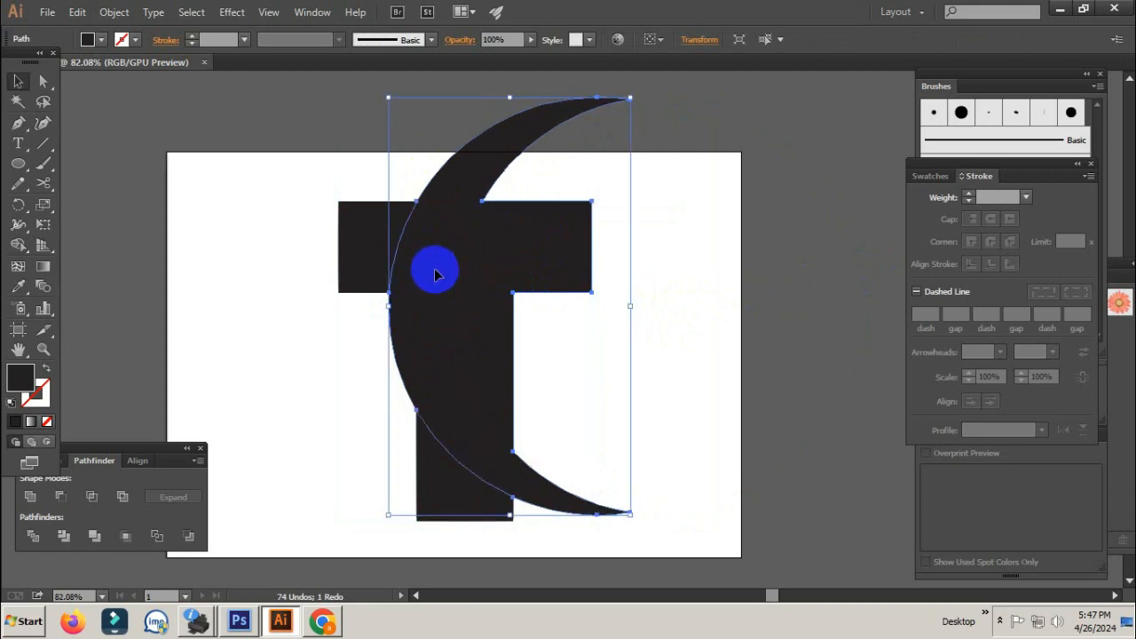
key("F6")
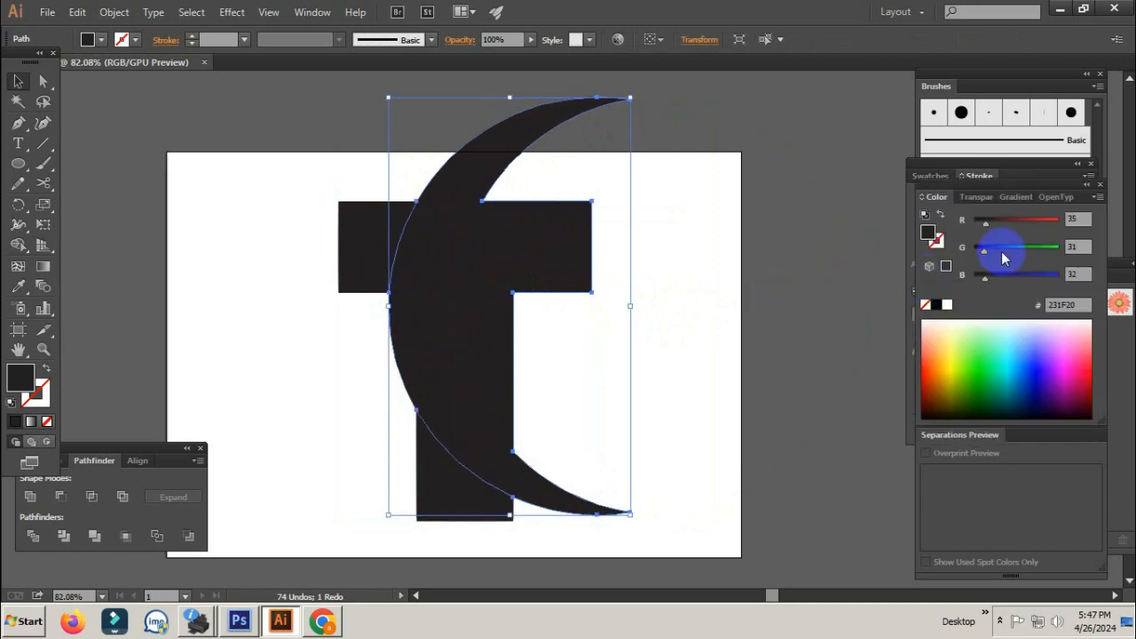
left_click(1015, 249)
left_click(596, 304)
Step: Fill the part of the T right of the crescent with bright blue by raising its blue value
left_click(523, 258)
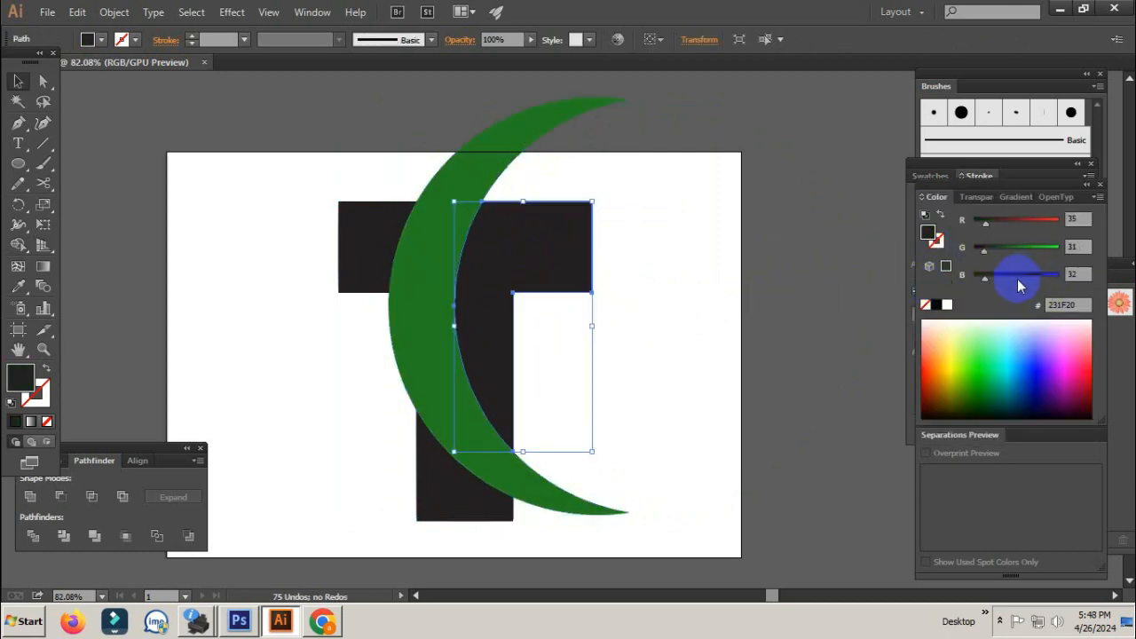
left_click_drag(1020, 278, 1060, 279)
left_click(758, 281)
Step: Fill the remaining part of the T behind the crescent with dark red, setting its red value to 116 (741F20)
left_click(369, 245)
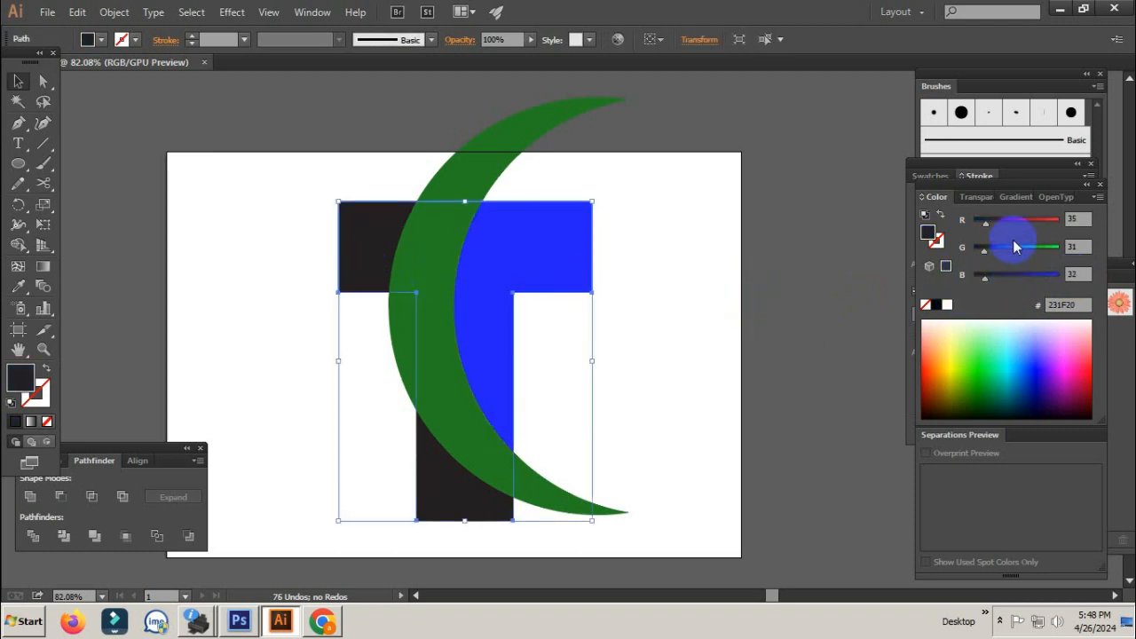
left_click(1015, 221)
left_click(751, 274)
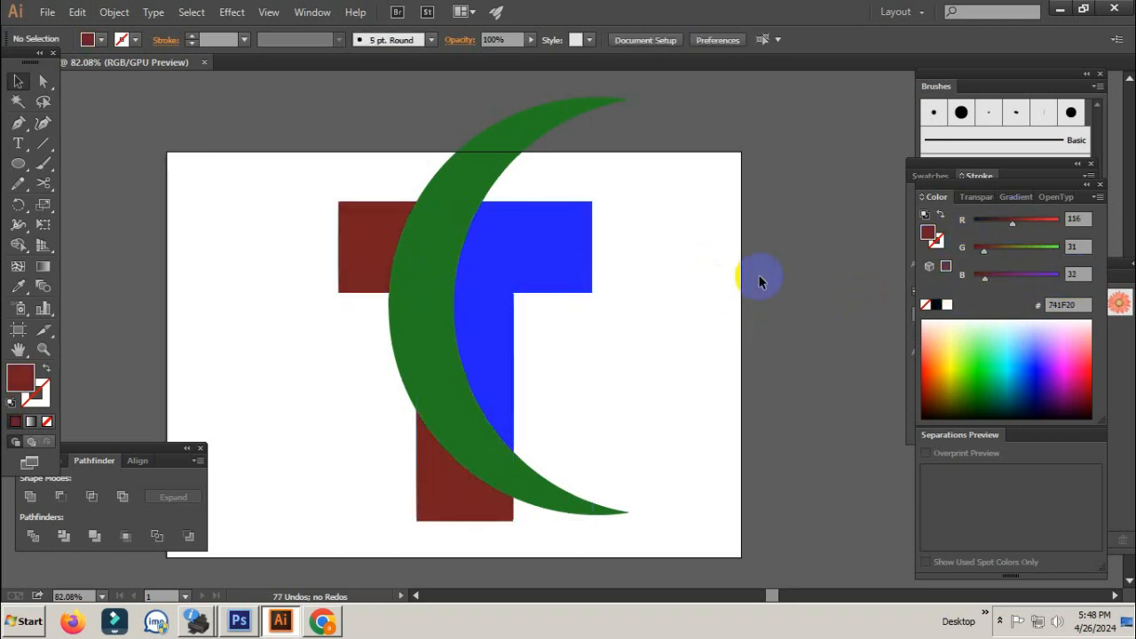
left_click(1001, 620)
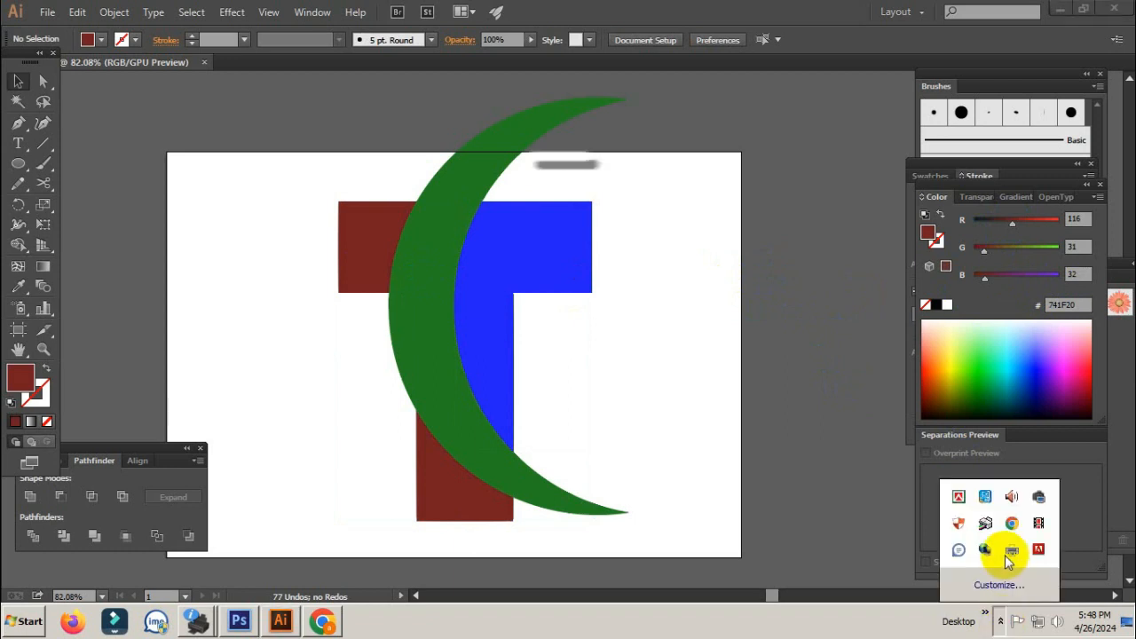